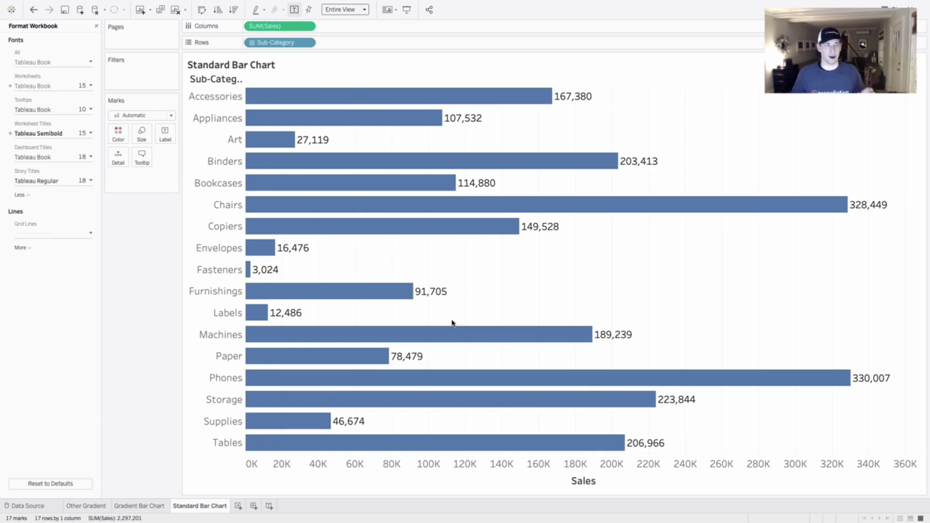
# Step: Check a bar tooltip on the red Other Gradient chart, then switch to the green Gradient Bar Chart sheet
pyautogui.click(96, 506)
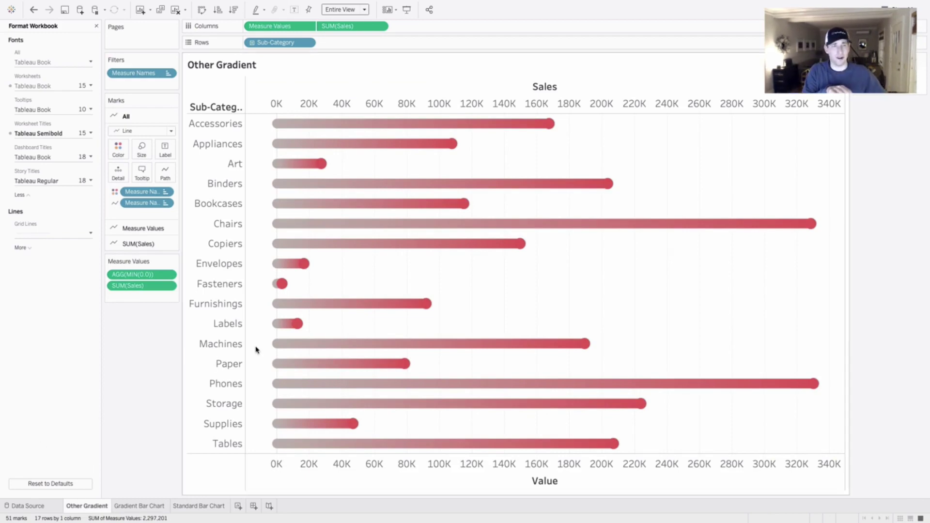
pyautogui.moveTo(428, 306)
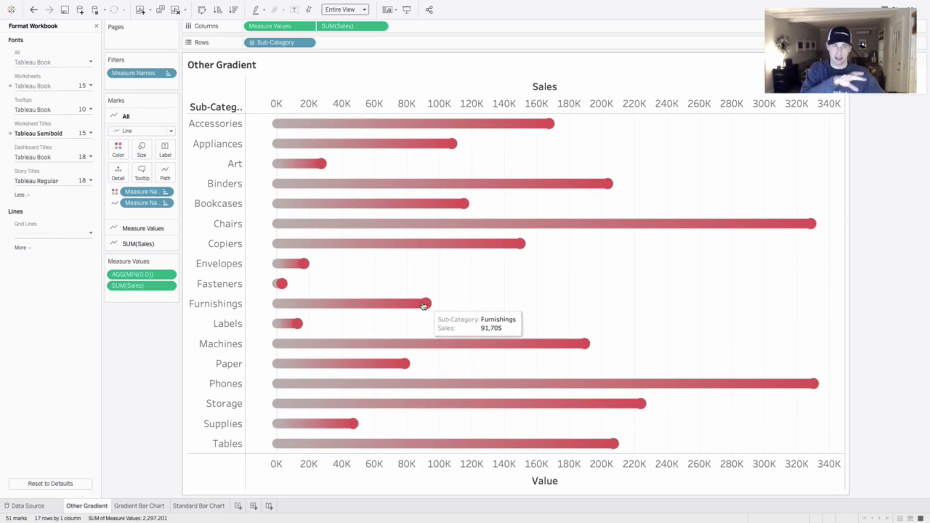
pyautogui.click(158, 506)
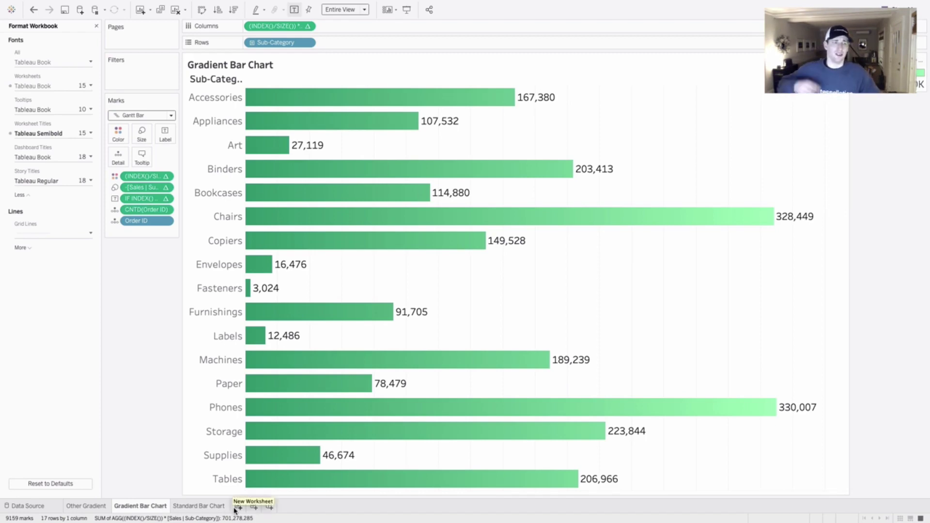
# Step: Create a new worksheet with Sub-Category on Rows, fitted to Entire View
pyautogui.click(238, 507)
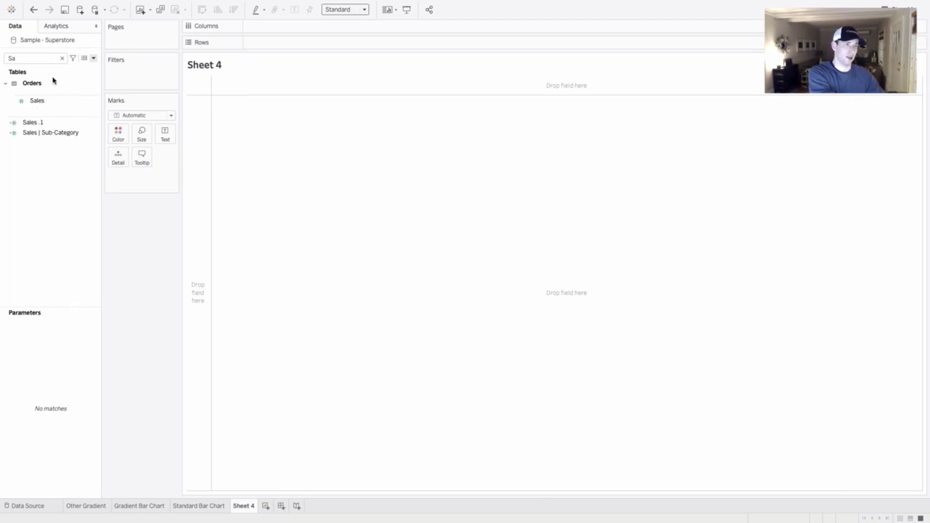
pyautogui.doubleClick(28, 59)
pyautogui.write('sub')
pyautogui.click(32, 107)
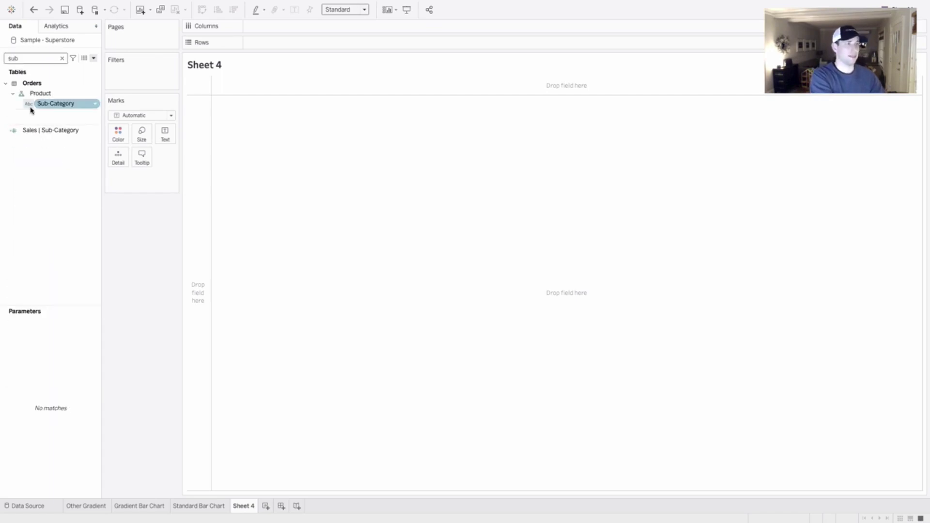
pyautogui.moveTo(37, 107); pyautogui.dragTo(203, 198)
pyautogui.click(339, 12)
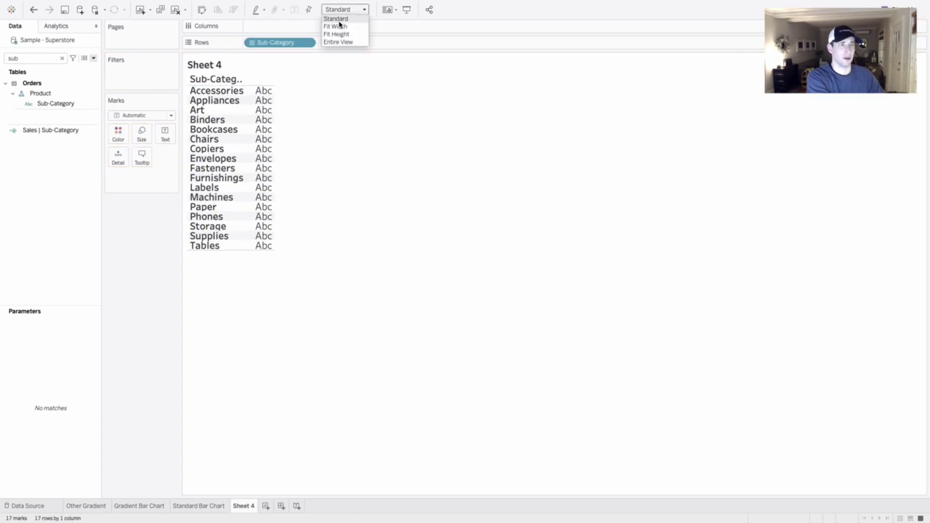
pyautogui.click(337, 42)
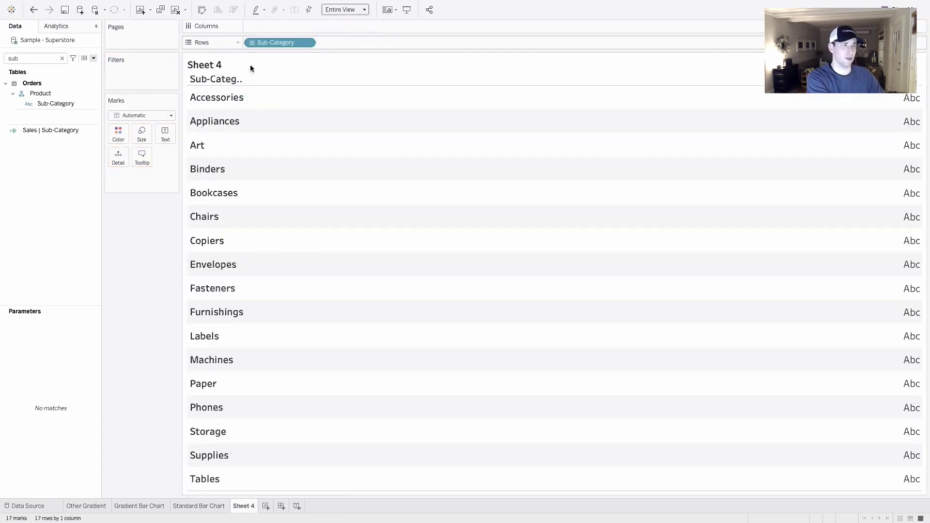
# Step: Put Measure Names on Color and Measure Values on Columns for stacked measure bars
pyautogui.press('BackSpace')
pyautogui.press('BackSpace')
pyautogui.press('BackSpace')
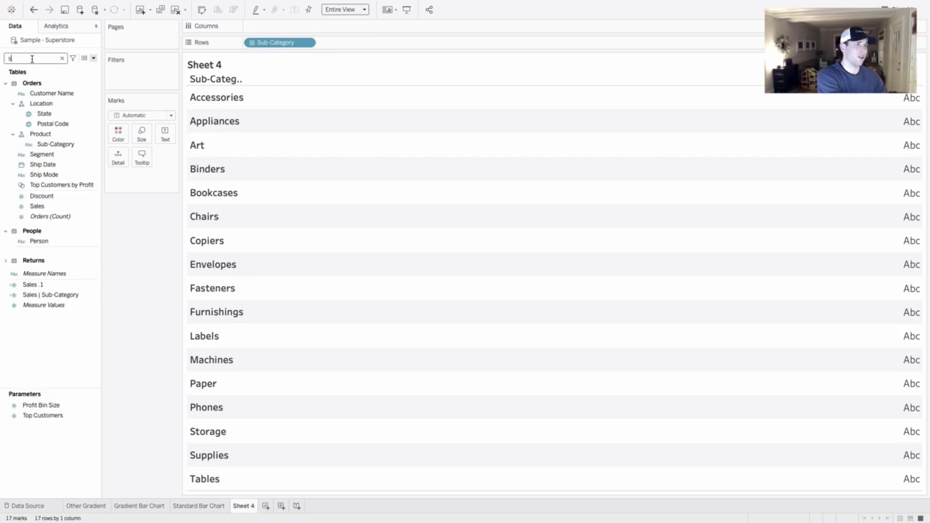
pyautogui.write('ma')
pyautogui.press('BackSpace')
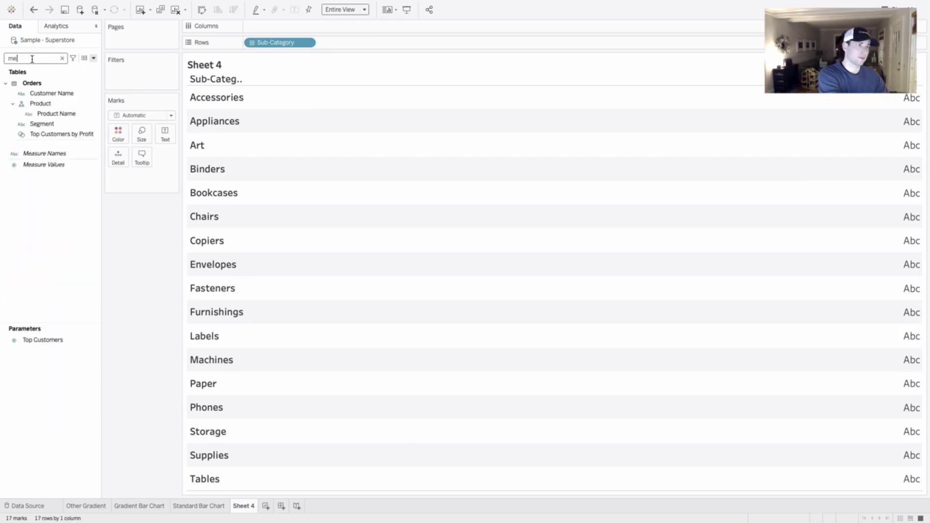
pyautogui.write('ea')
pyautogui.click(49, 83)
pyautogui.moveTo(49, 83); pyautogui.dragTo(120, 132)
pyautogui.click(45, 95)
pyautogui.moveTo(45, 96); pyautogui.dragTo(297, 31)
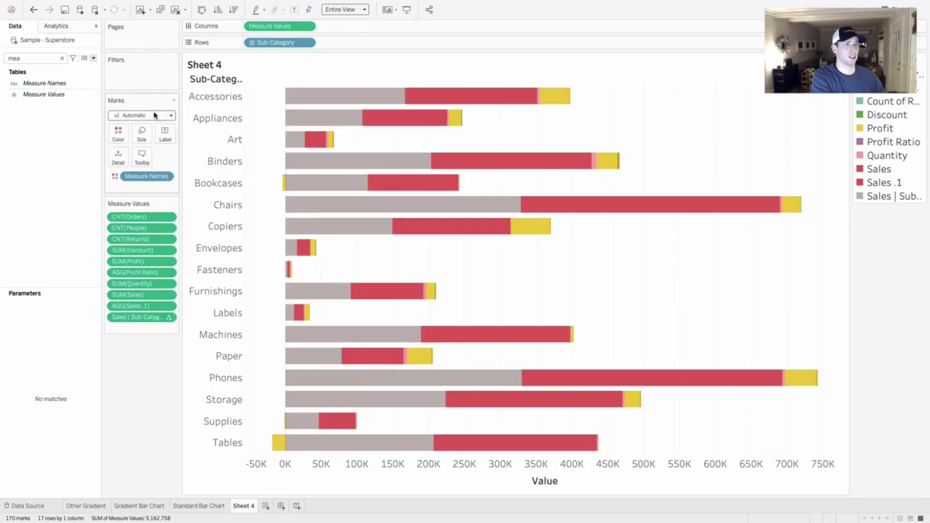
# Step: Change marks to Line with Measure Names on Path, and begin an inline MIN(0.0) measure
pyautogui.click(157, 116)
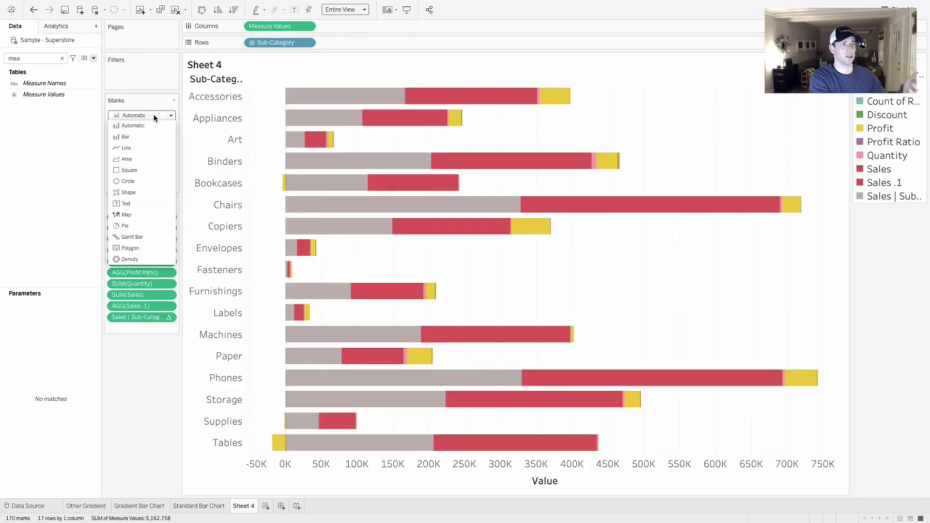
pyautogui.click(148, 149)
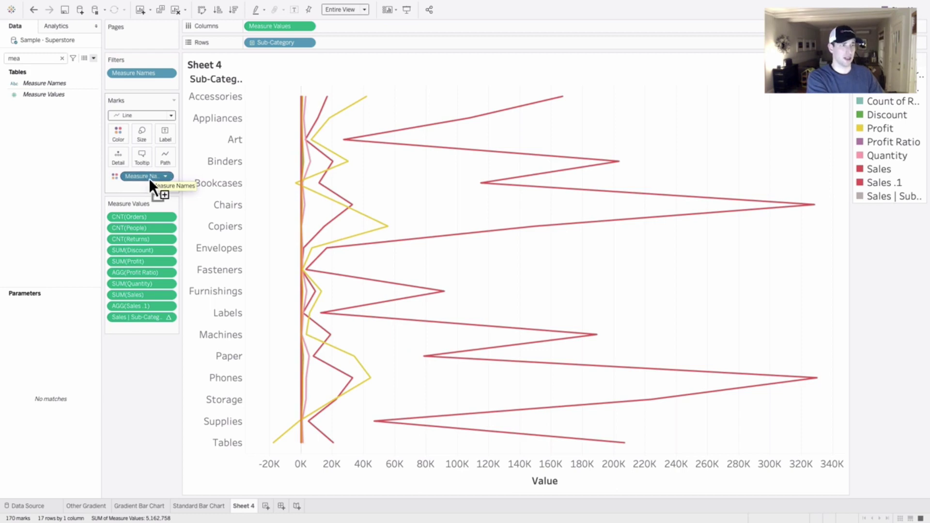
pyautogui.moveTo(149, 177); pyautogui.dragTo(171, 159)
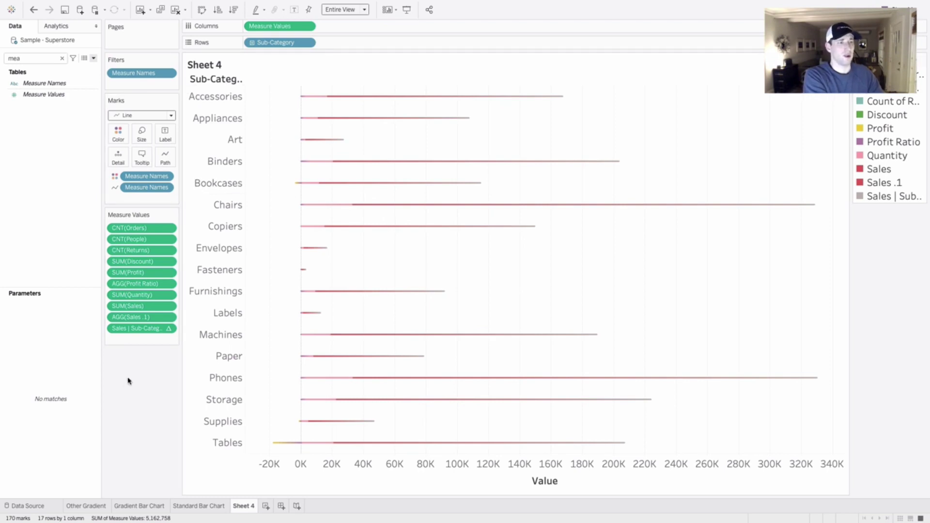
pyautogui.doubleClick(146, 340)
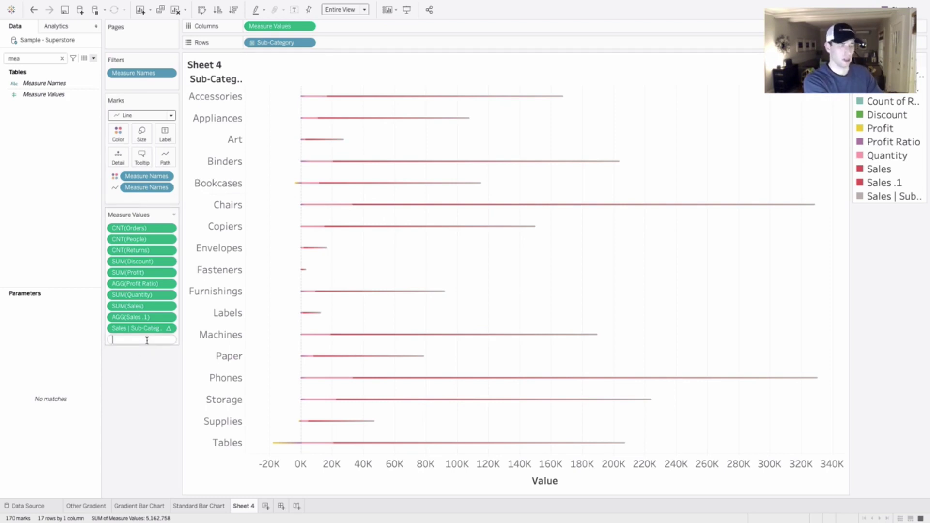
pyautogui.write('MIN(0')
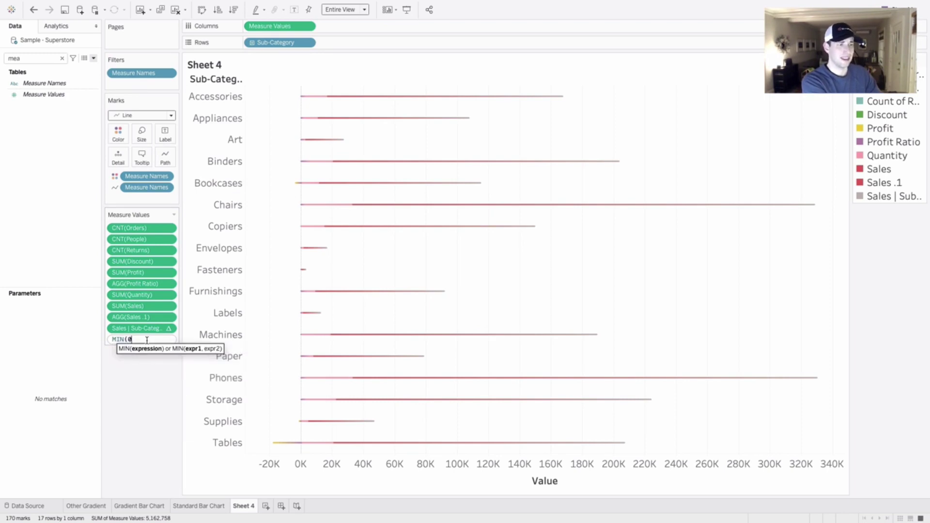
pyautogui.write('.0)')
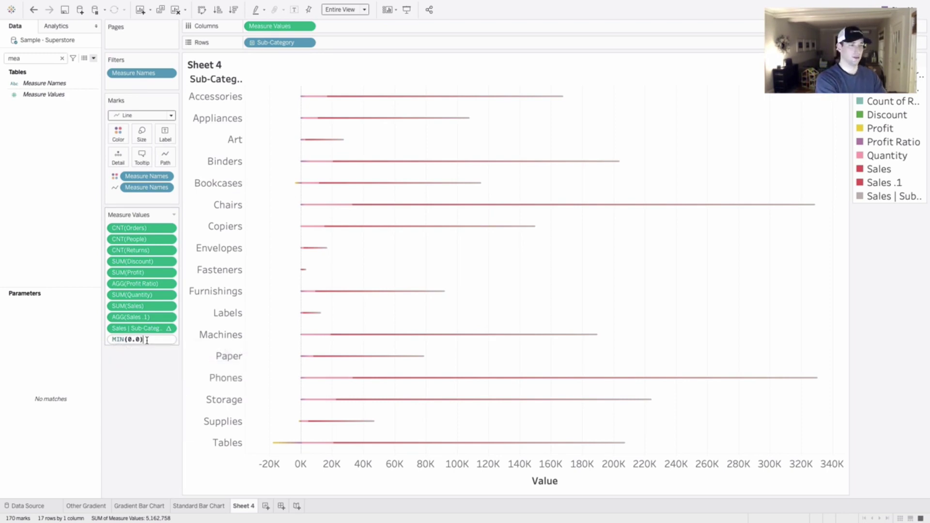
# Step: Commit MIN(0.0), remove every measure except SUM(Sales) and MIN(0.0), and enlarge the line size
pyautogui.press('Return')
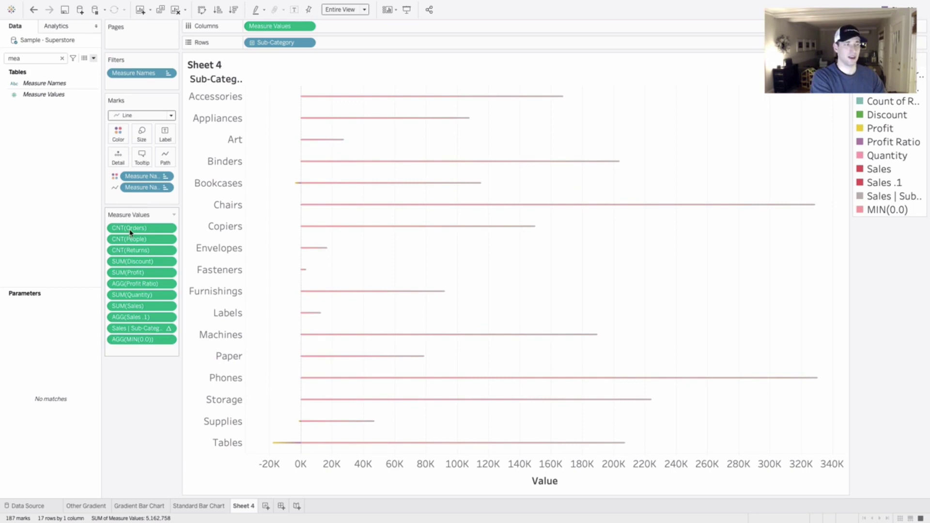
pyautogui.moveTo(137, 332); pyautogui.dragTo(46, 326)
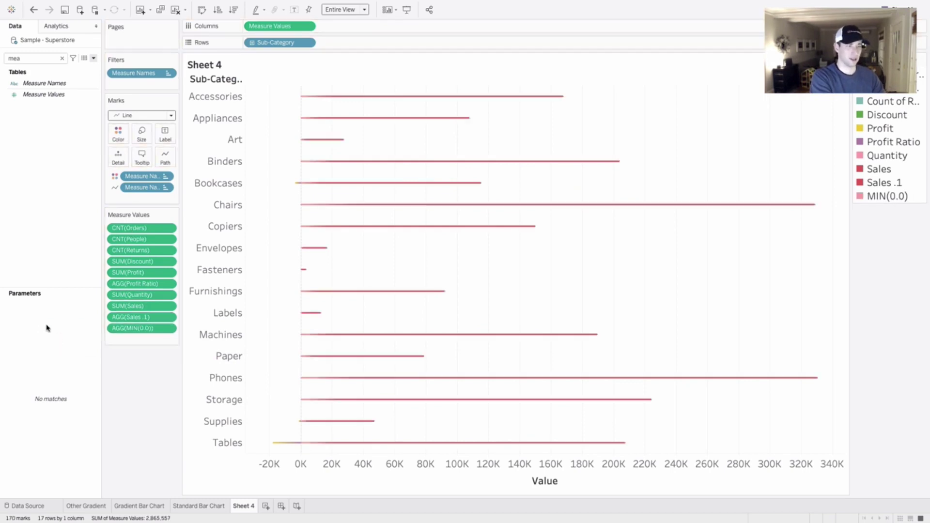
pyautogui.moveTo(130, 318); pyautogui.dragTo(72, 319)
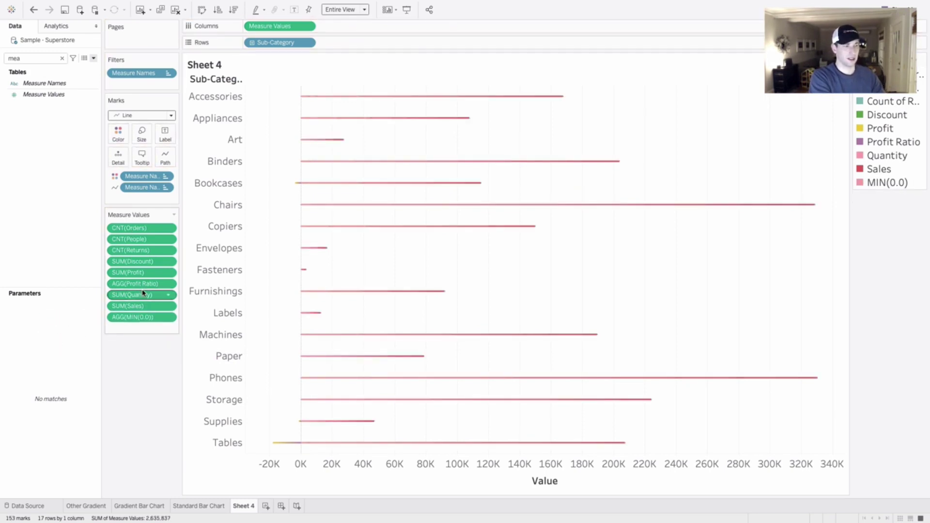
pyautogui.moveTo(130, 295); pyautogui.dragTo(67, 282)
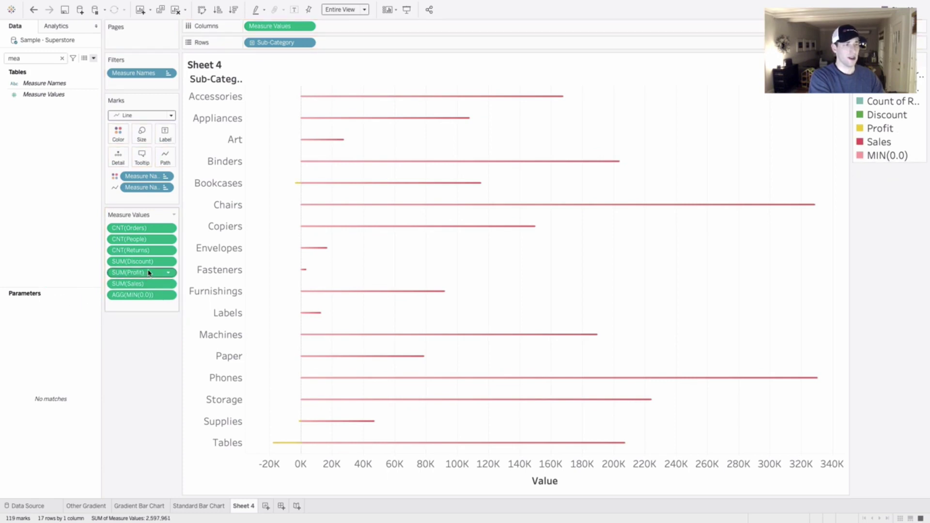
pyautogui.moveTo(149, 273); pyautogui.dragTo(66, 274)
pyautogui.moveTo(127, 261); pyautogui.dragTo(67, 254)
pyautogui.moveTo(125, 250); pyautogui.dragTo(75, 239)
pyautogui.moveTo(127, 228); pyautogui.dragTo(73, 243)
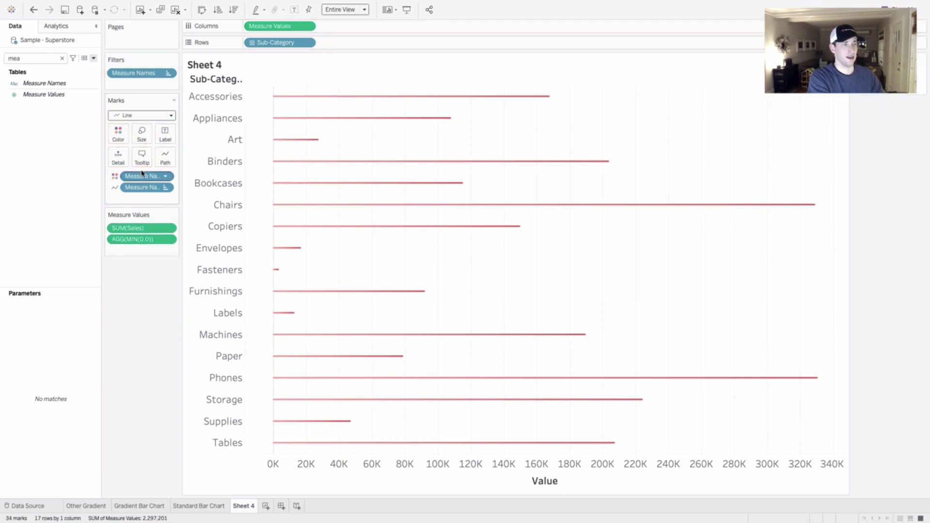
pyautogui.click(141, 135)
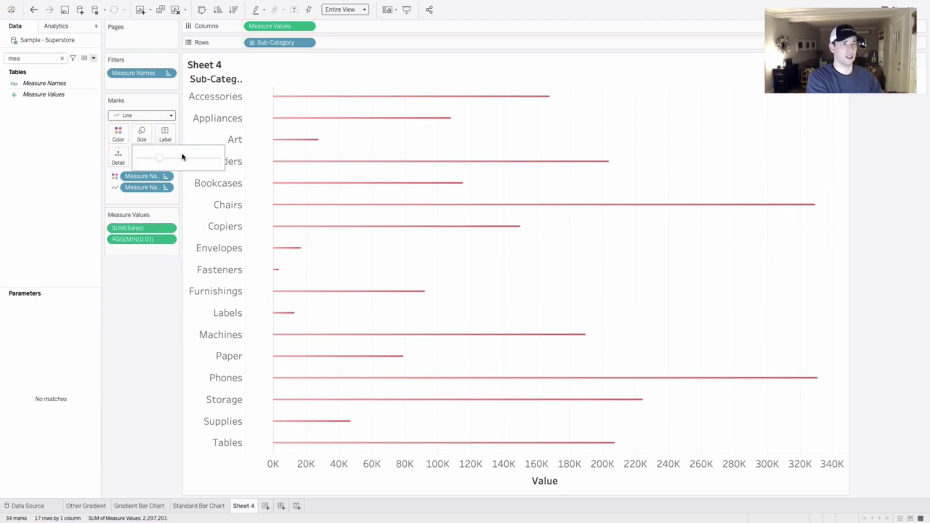
pyautogui.moveTo(183, 156); pyautogui.dragTo(206, 163)
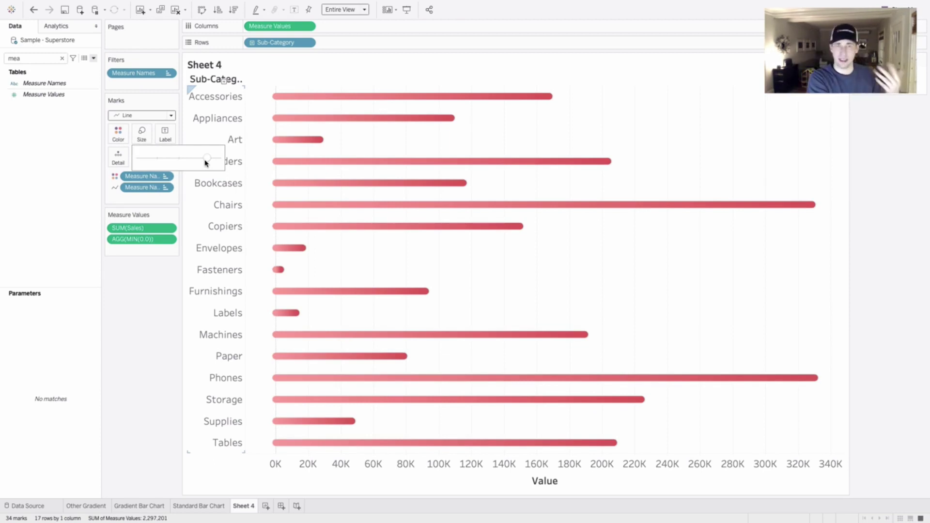
# Step: Turn on mark labels for the lines and switch Color to the third Markers style
pyautogui.click(136, 153)
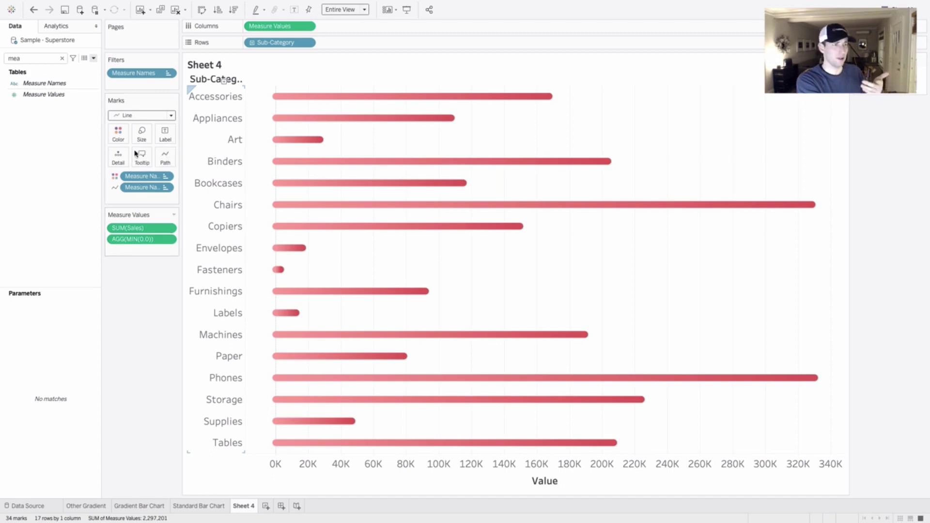
pyautogui.click(165, 135)
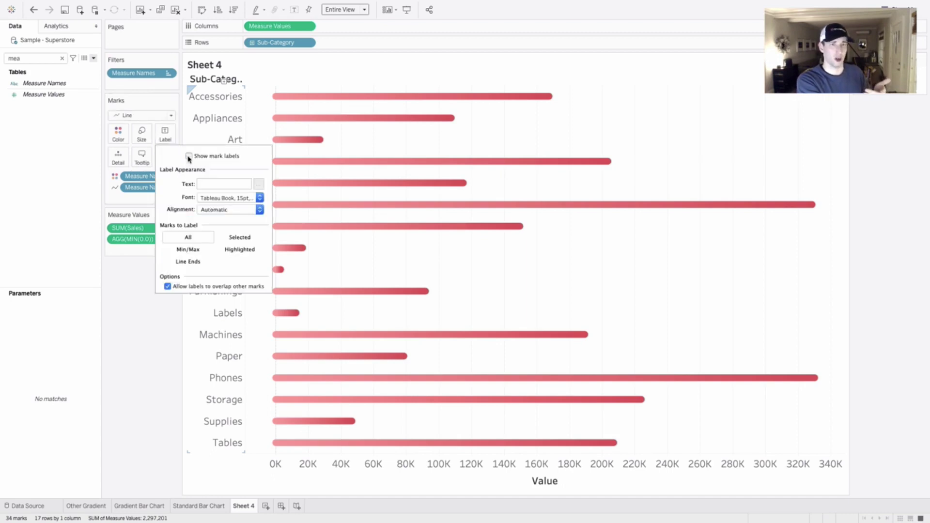
pyautogui.click(189, 156)
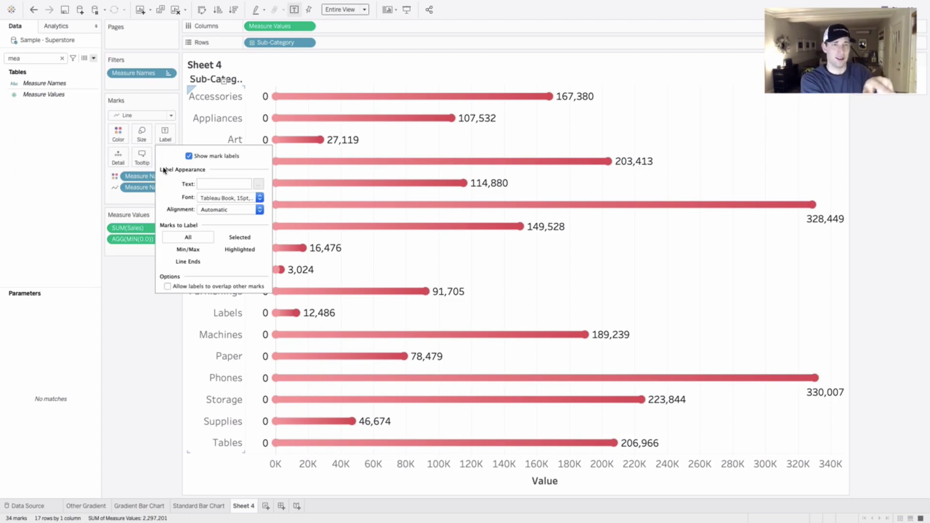
pyautogui.click(119, 133)
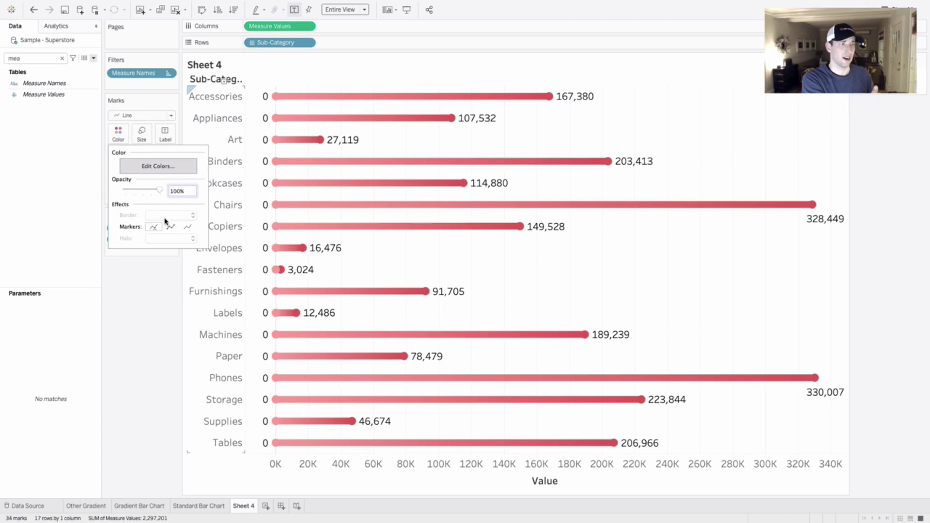
pyautogui.click(184, 226)
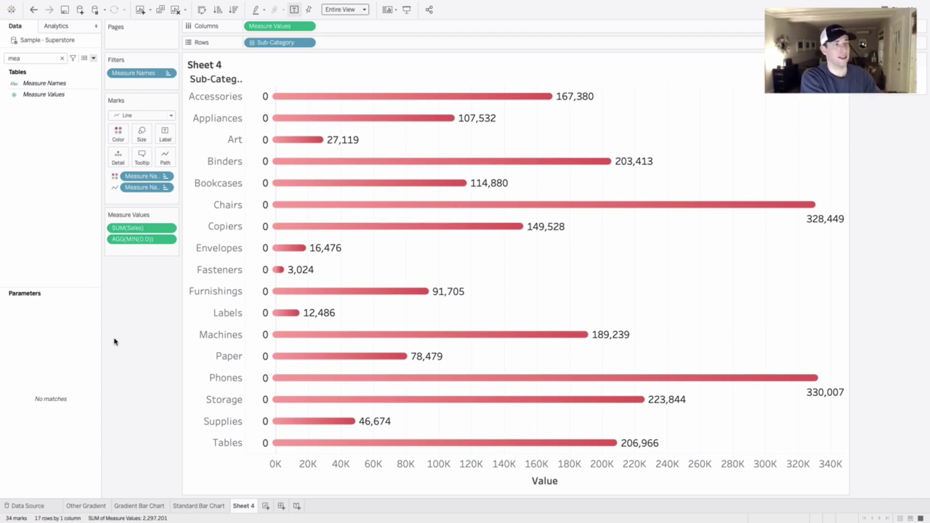
# Step: Add an inline WINDOW_MAX(SUM([Sales])) measure to Measure Values
pyautogui.doubleClick(140, 250)
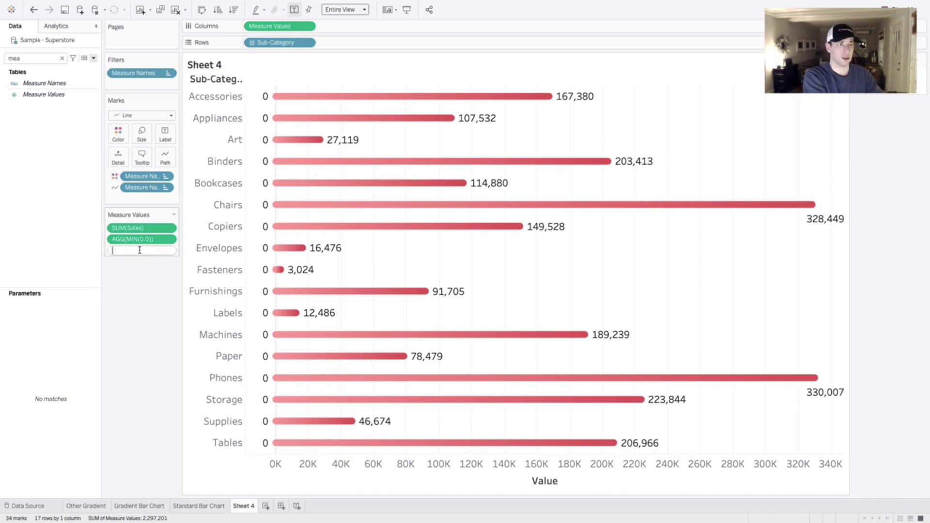
pyautogui.write('WIND')
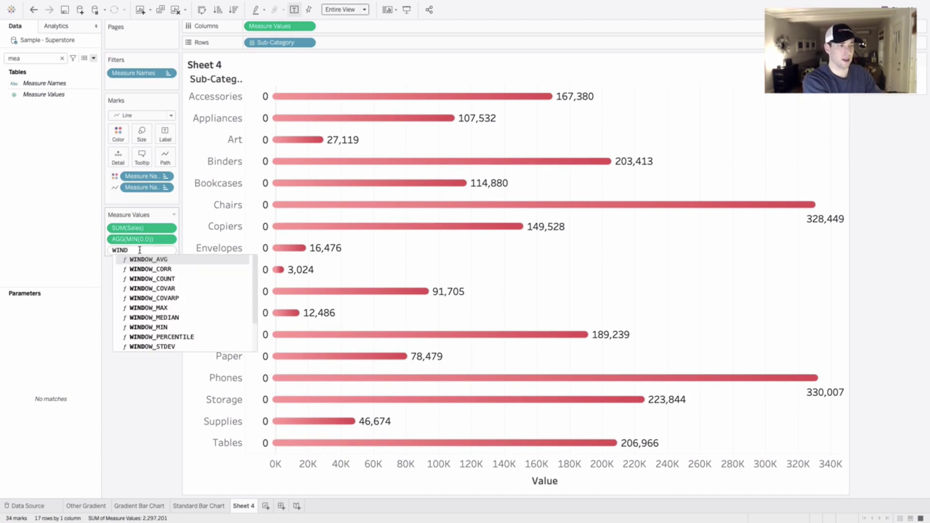
pyautogui.write('OW_MIN')
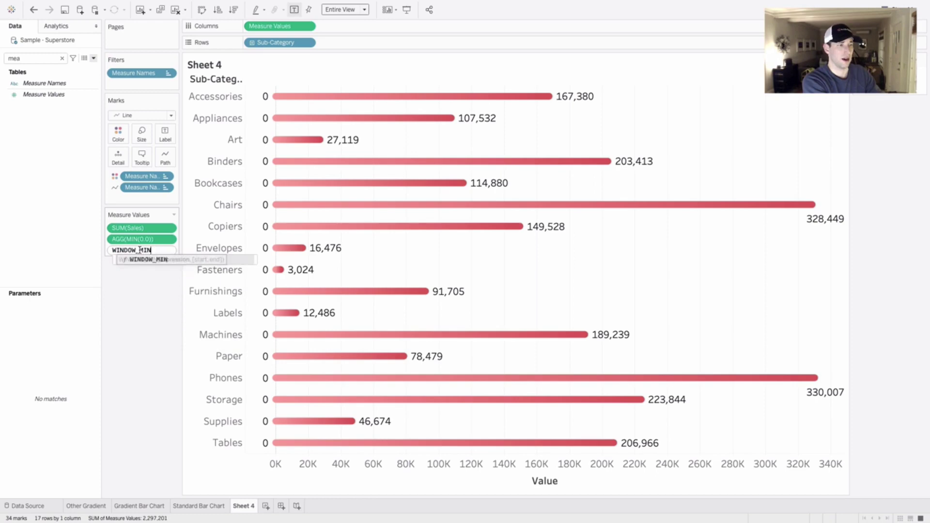
pyautogui.press('BackSpace')
pyautogui.press('BackSpace')
pyautogui.write('AX(SUM')
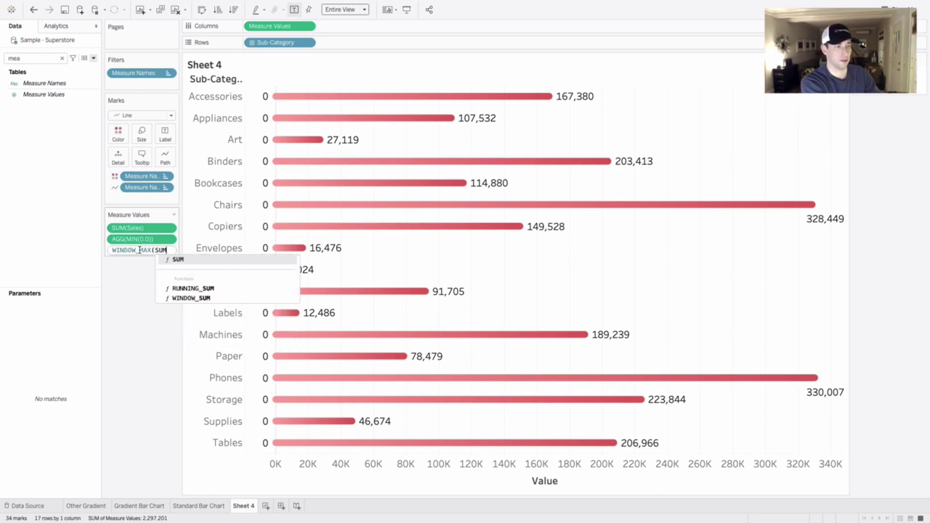
pyautogui.write('([Sales]))')
pyautogui.press('Return')
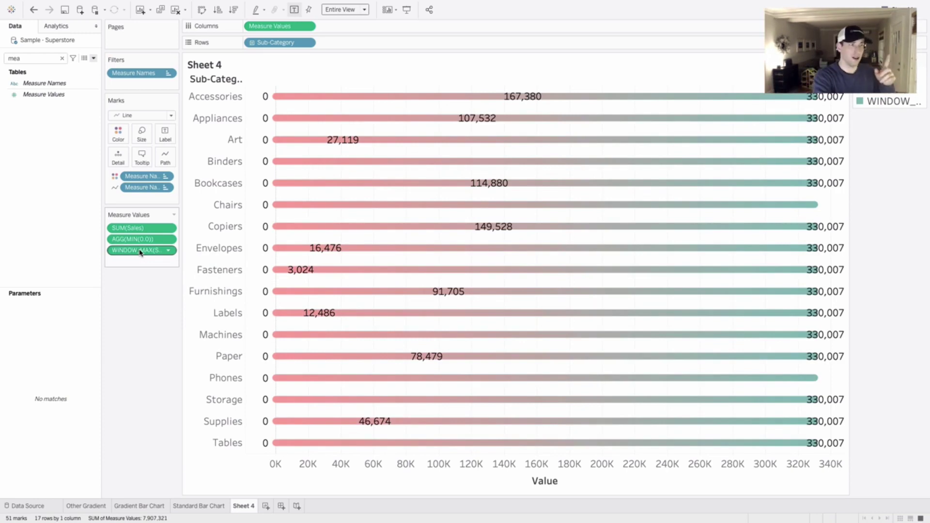
# Step: Hide mark labels and order the measures WINDOW_MAX, MIN(0.0), then SUM(Sales) last
pyautogui.click(165, 133)
pyautogui.click(188, 156)
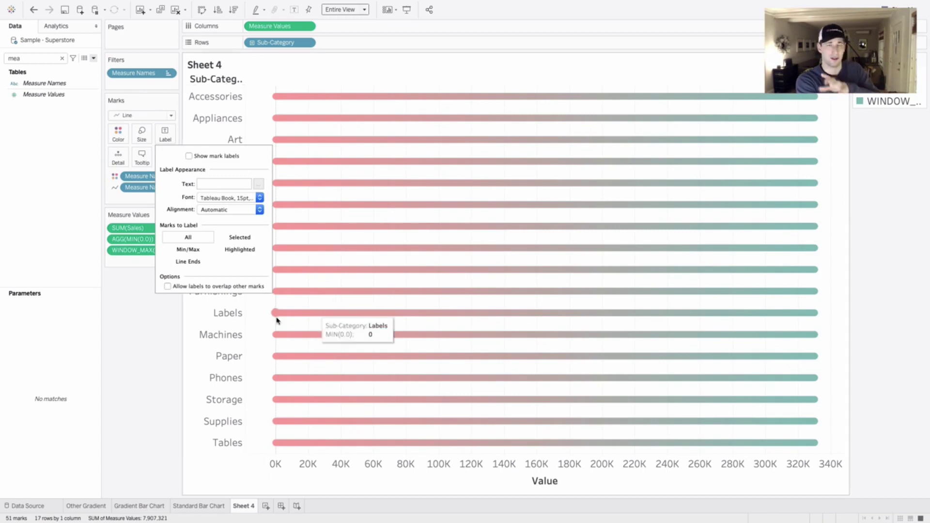
pyautogui.click(137, 333)
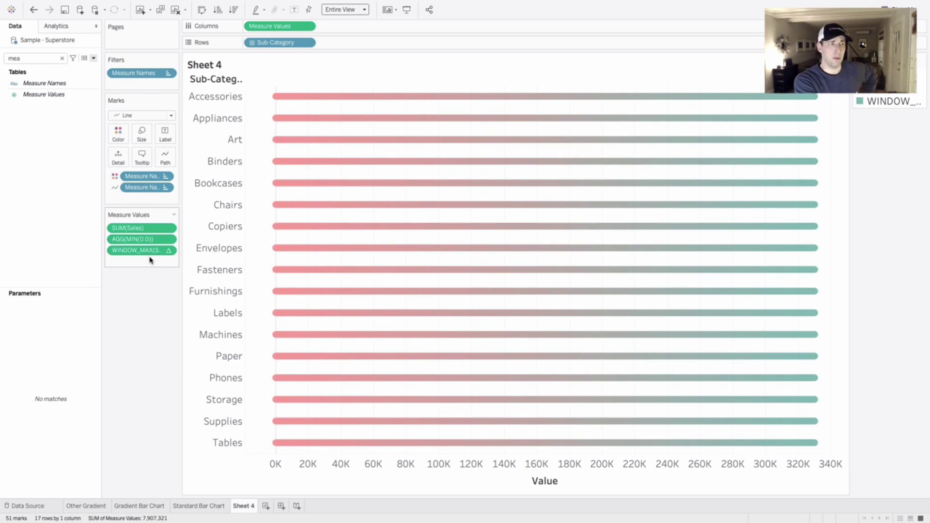
pyautogui.moveTo(150, 254); pyautogui.dragTo(156, 224)
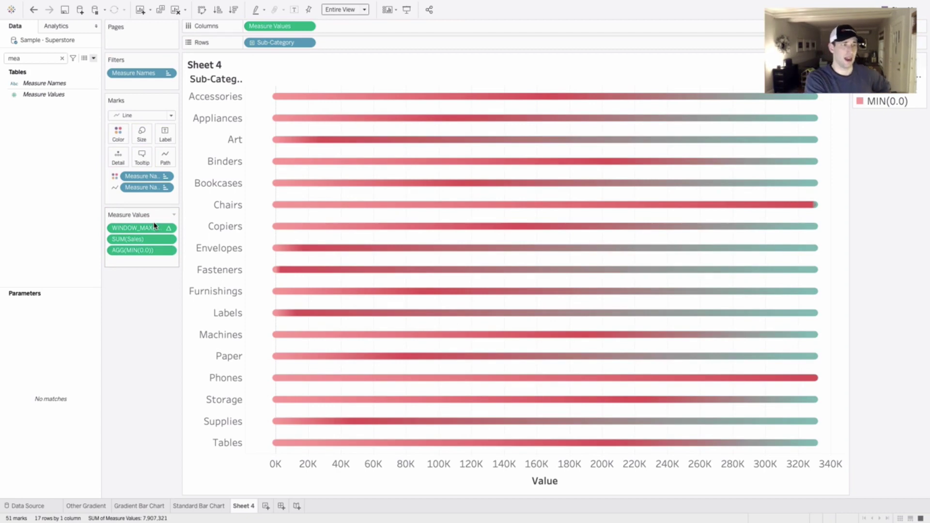
pyautogui.moveTo(145, 250); pyautogui.dragTo(147, 235)
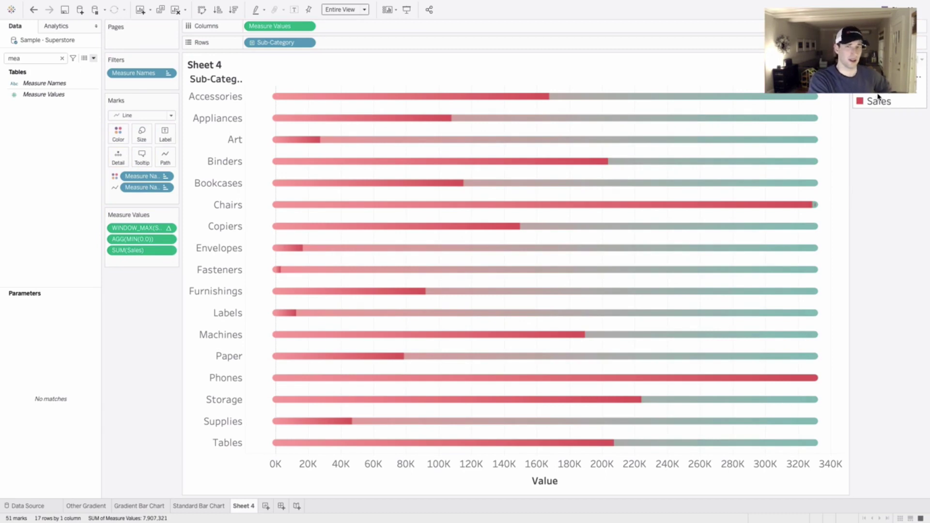
# Step: Set WINDOW_MAX and MIN(0.0) to grey in the measure colour legend
pyautogui.click(918, 77)
pyautogui.click(722, 86)
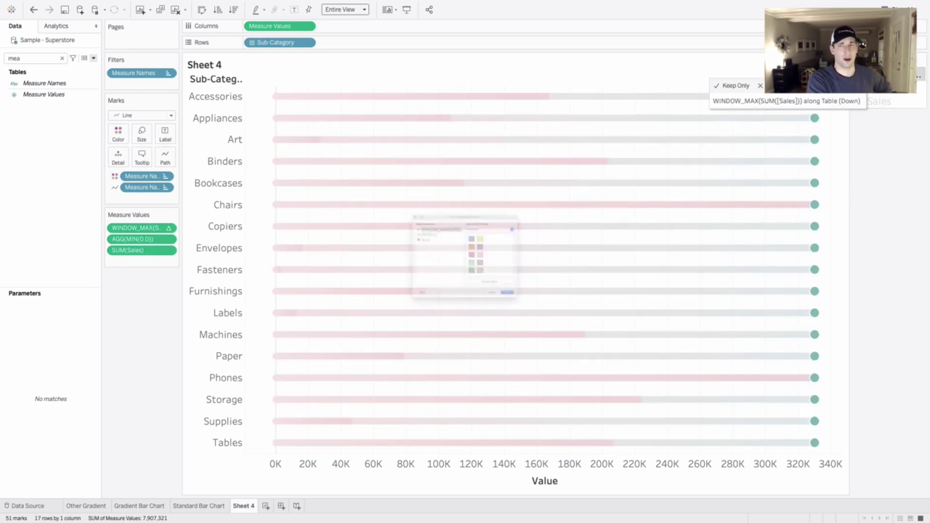
pyautogui.click(505, 294)
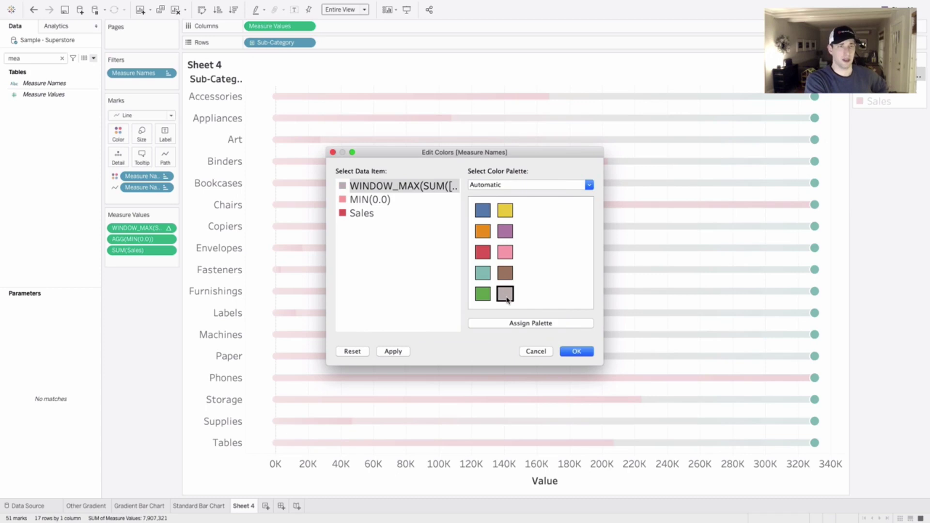
pyautogui.click(359, 200)
pyautogui.click(505, 293)
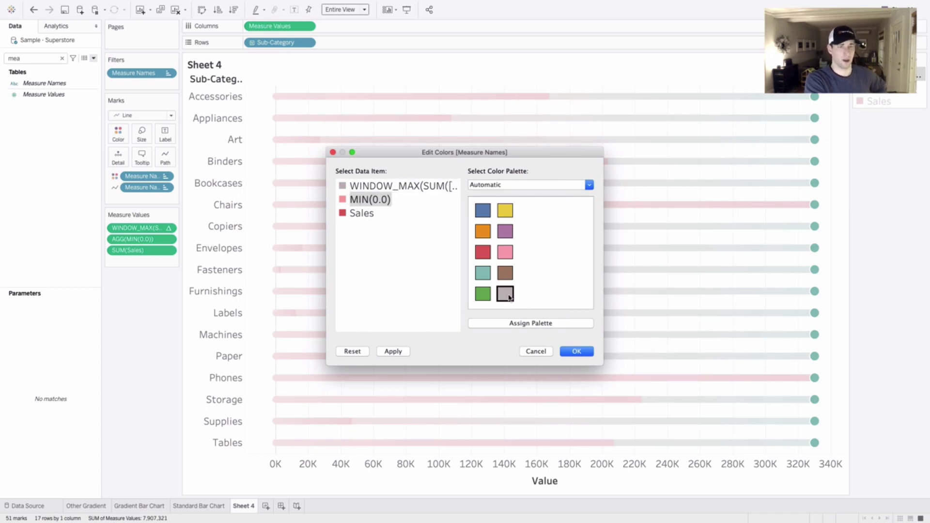
pyautogui.click(578, 353)
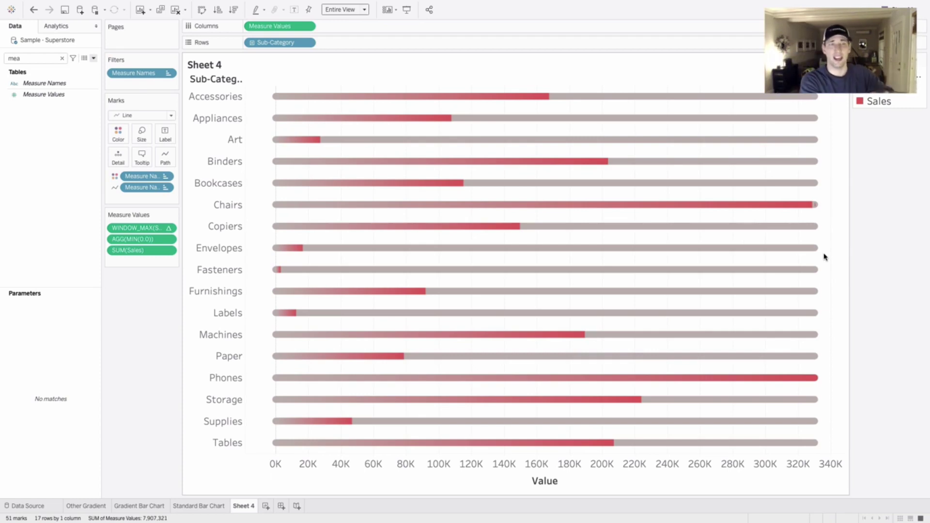
# Step: Add a second inline MIN(0.0) measure and place it just above SUM(Sales)
pyautogui.doubleClick(140, 260)
pyautogui.write('MIN(')
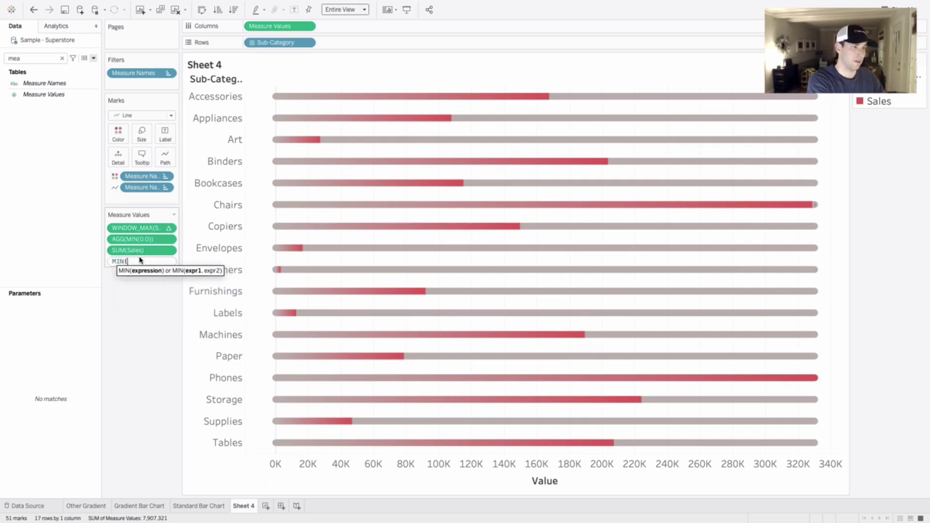
pyautogui.write('0.0)')
pyautogui.press('Return')
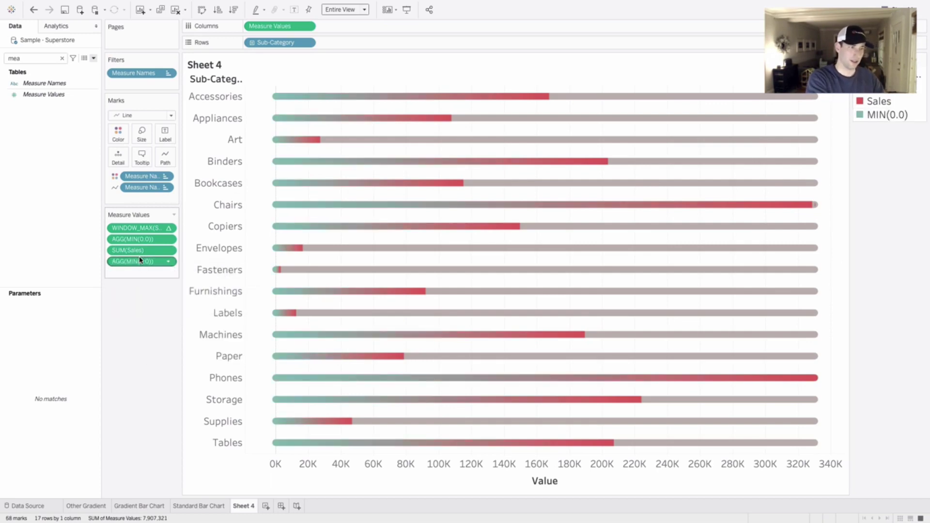
pyautogui.moveTo(140, 261); pyautogui.dragTo(137, 246)
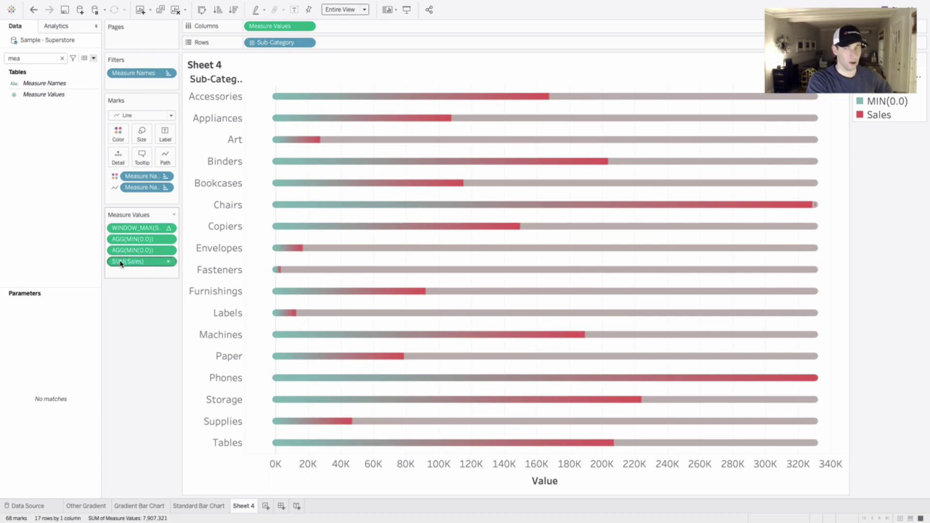
# Step: Give the new MIN(0.0) measure a light red shade from the Red palette
pyautogui.doubleClick(879, 103)
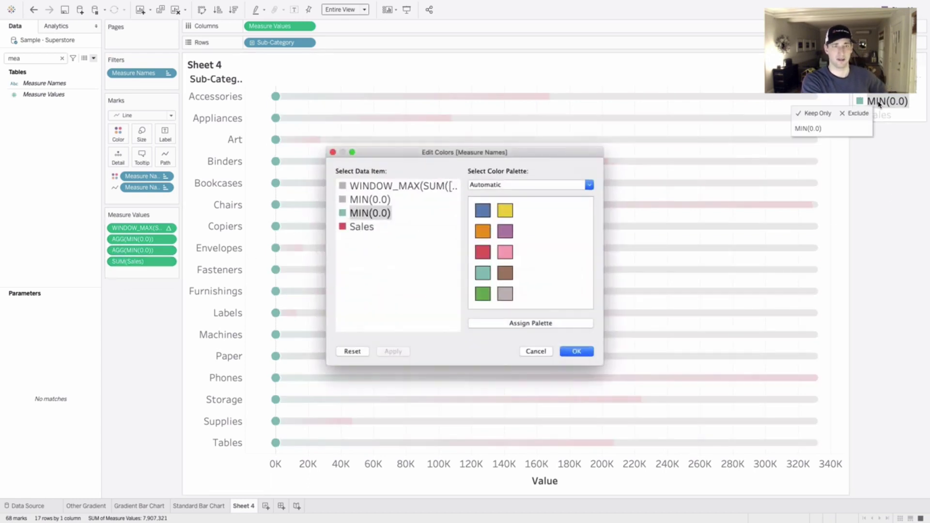
pyautogui.click(484, 250)
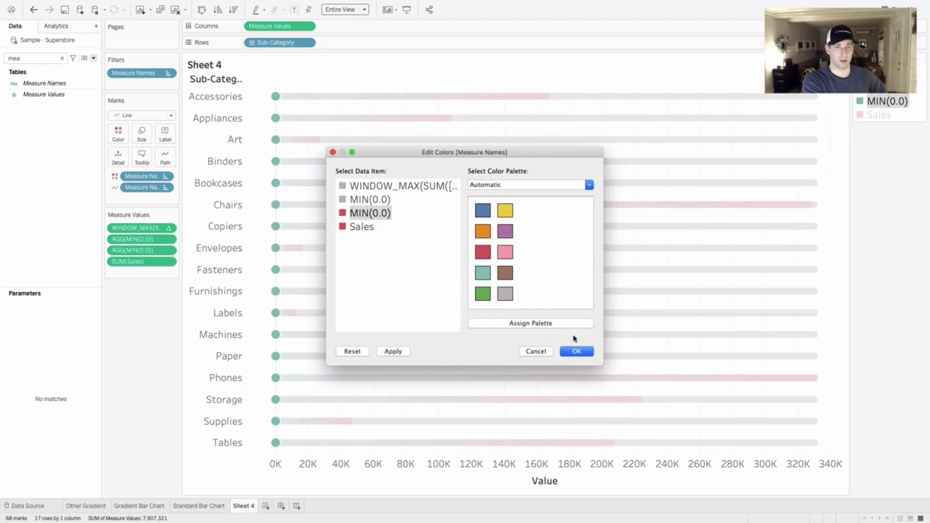
pyautogui.click(578, 350)
pyautogui.click(878, 306)
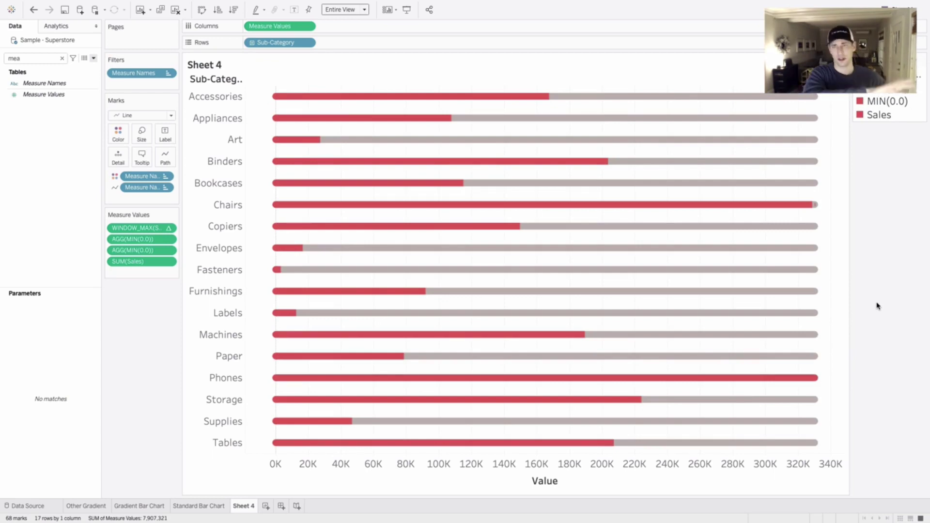
pyautogui.doubleClick(887, 102)
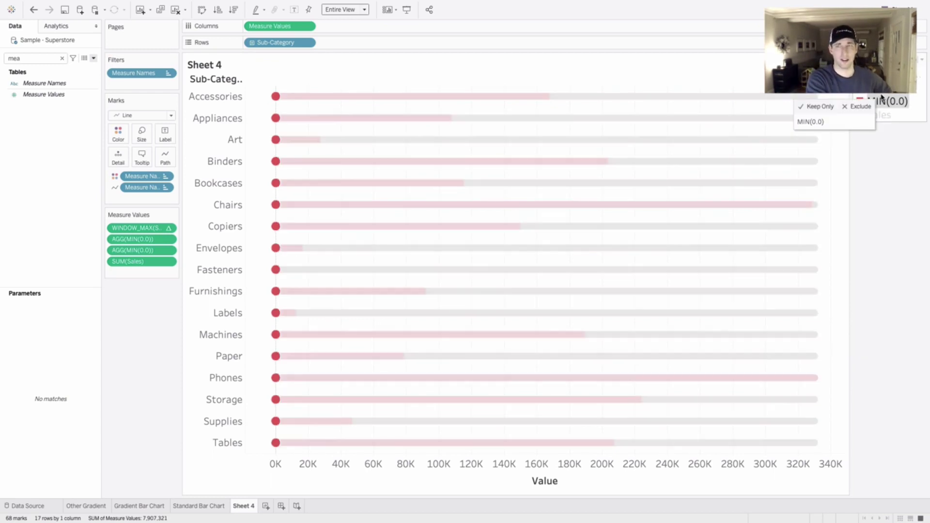
pyautogui.click(484, 186)
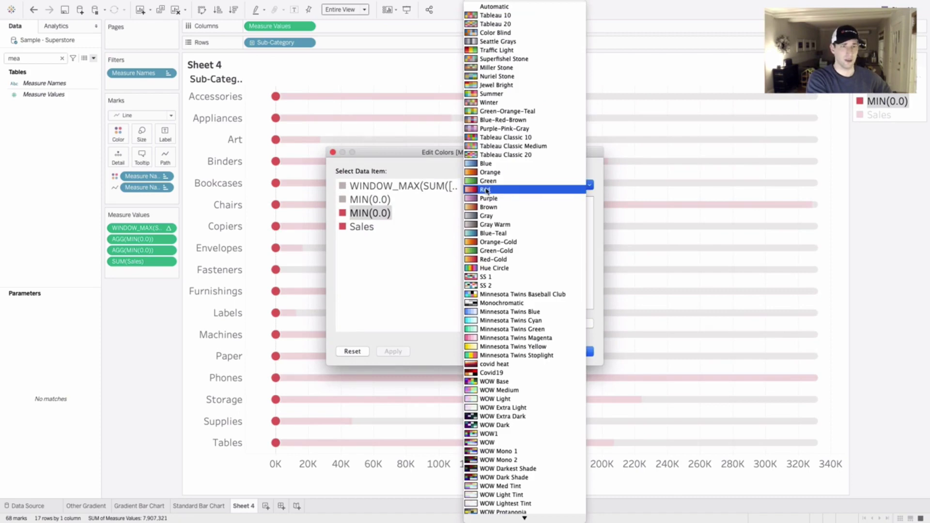
pyautogui.click(486, 190)
pyautogui.click(505, 210)
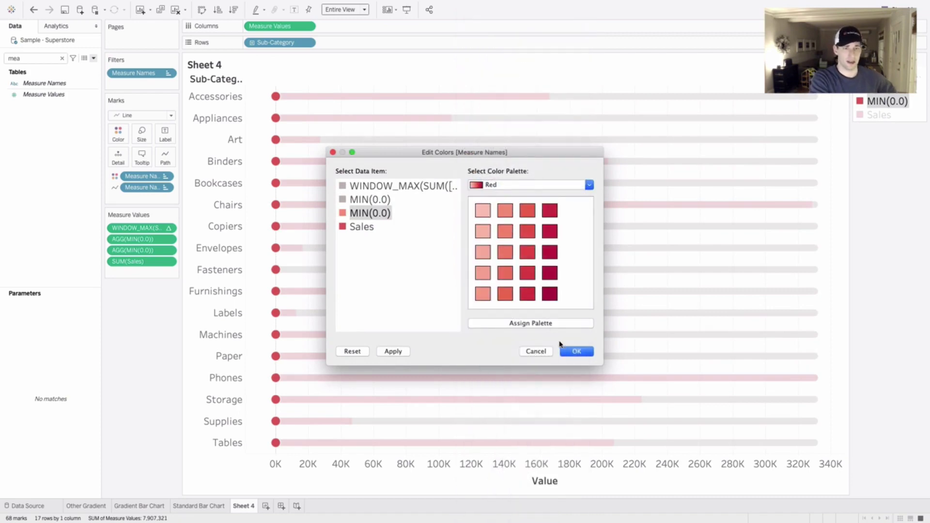
pyautogui.click(575, 351)
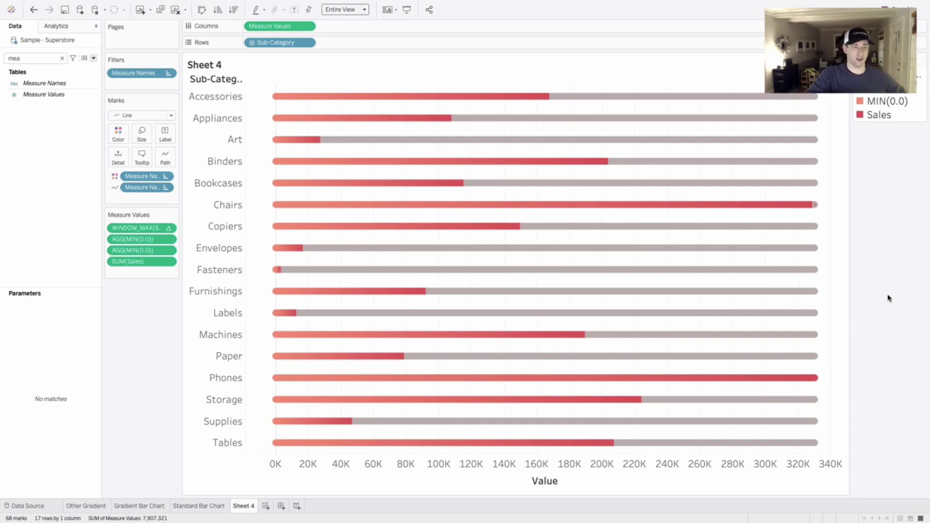
# Step: Create a new worksheet with Sub-Category on Rows, fitted to Entire View
pyautogui.click(265, 506)
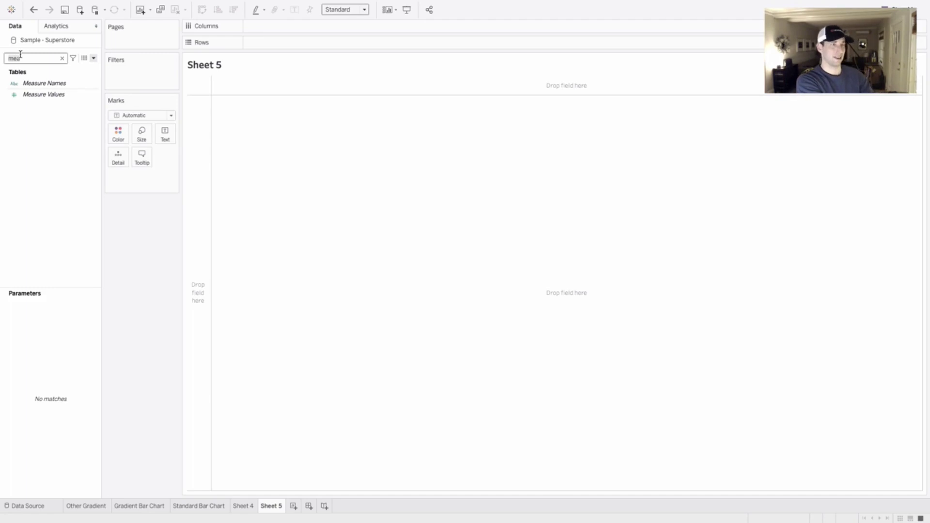
pyautogui.doubleClick(20, 55)
pyautogui.write('Su')
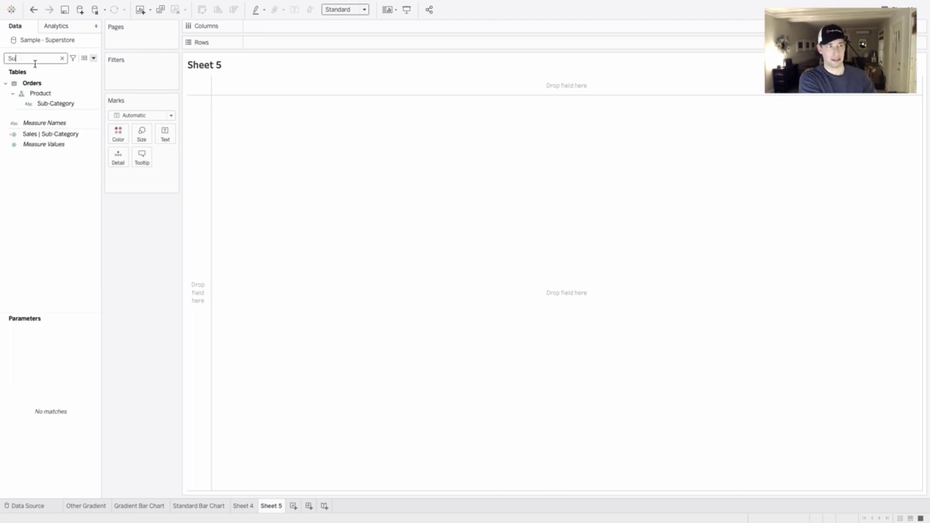
pyautogui.moveTo(54, 103); pyautogui.dragTo(194, 164)
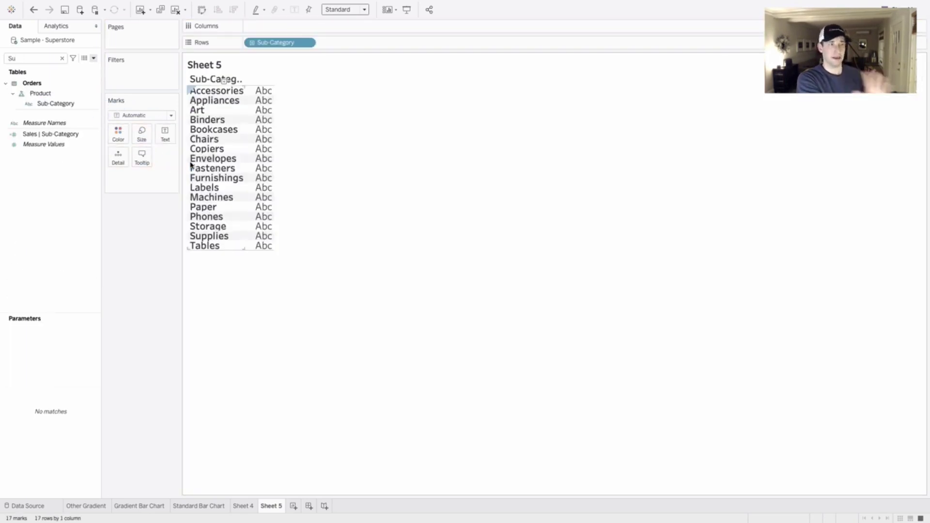
pyautogui.click(348, 11)
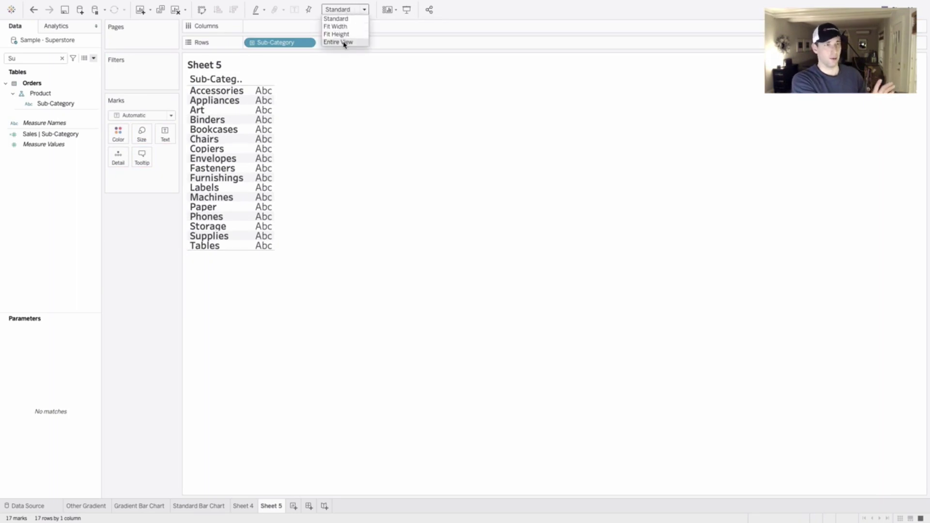
pyautogui.click(344, 42)
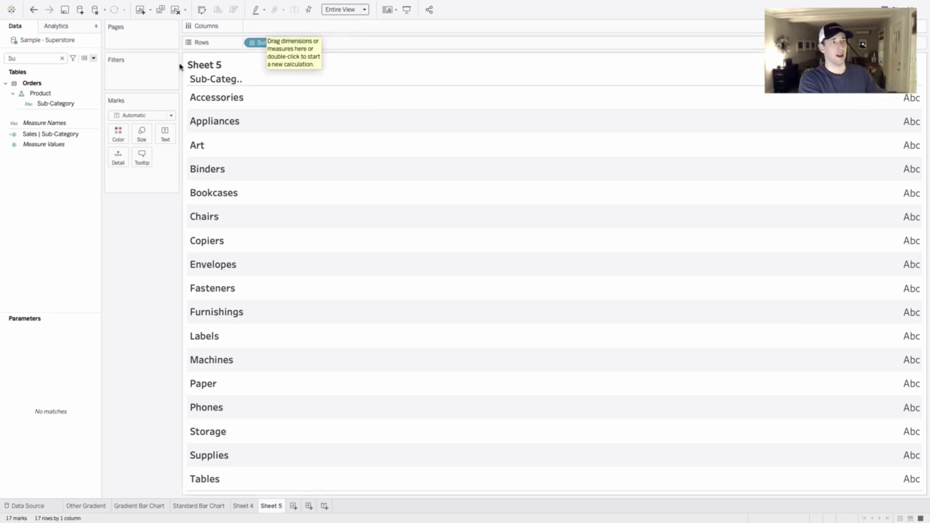
# Step: Search the field list for 'ord'
pyautogui.click(41, 61)
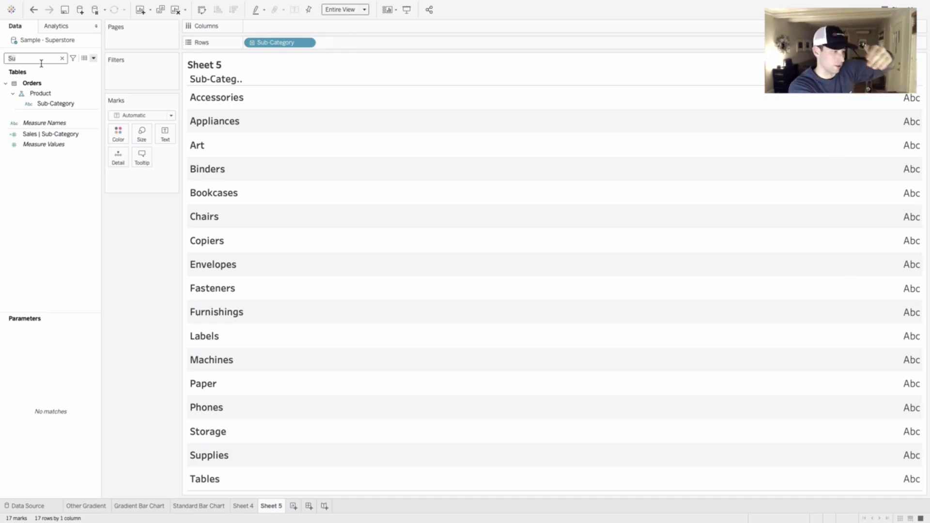
pyautogui.press('BackSpace')
pyautogui.press('BackSpace')
pyautogui.write('o')
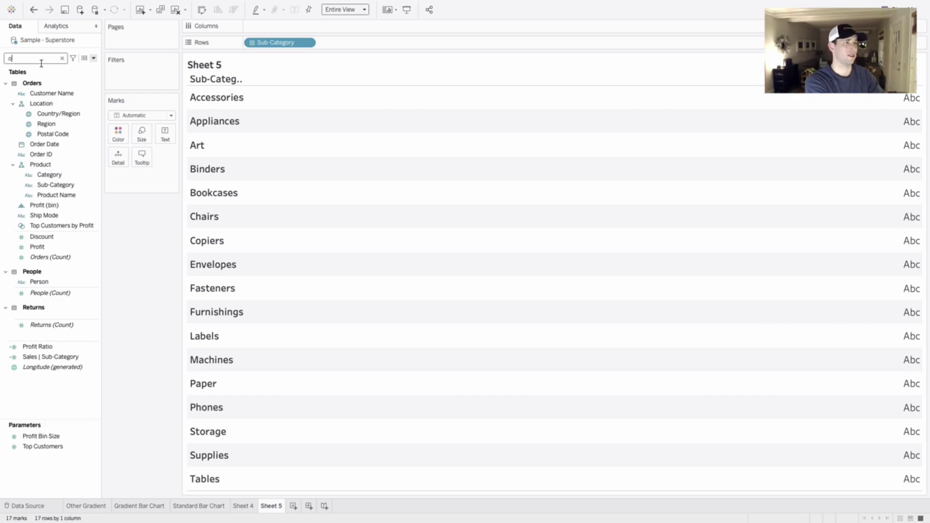
pyautogui.write('rd')
# Step: Add Order ID to the marks as detail and put an ad-hoc SUM([Sales]) on Columns
pyautogui.moveTo(41, 103); pyautogui.dragTo(137, 178)
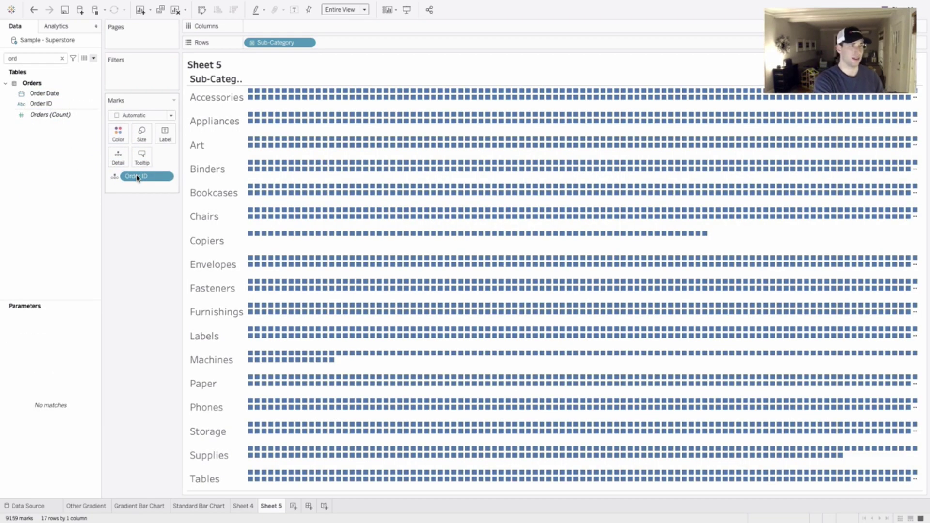
pyautogui.doubleClick(284, 24)
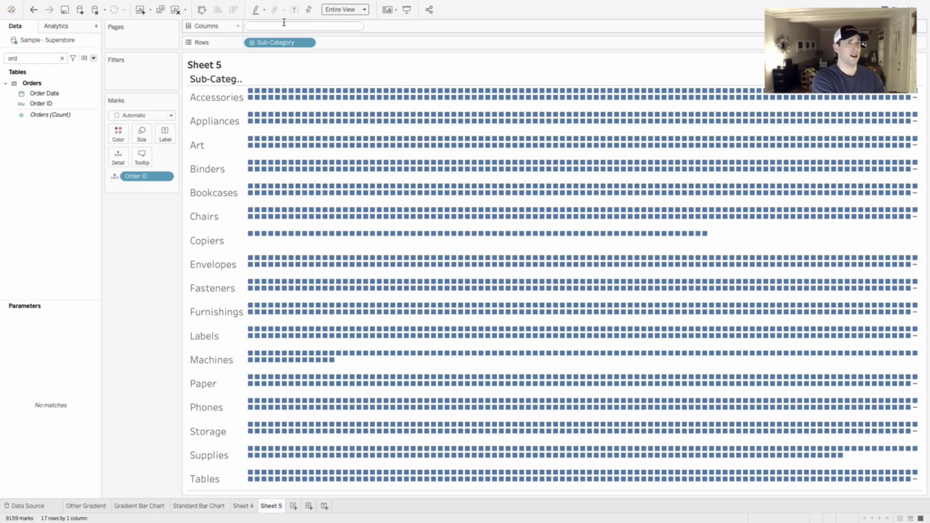
pyautogui.write('SUM')
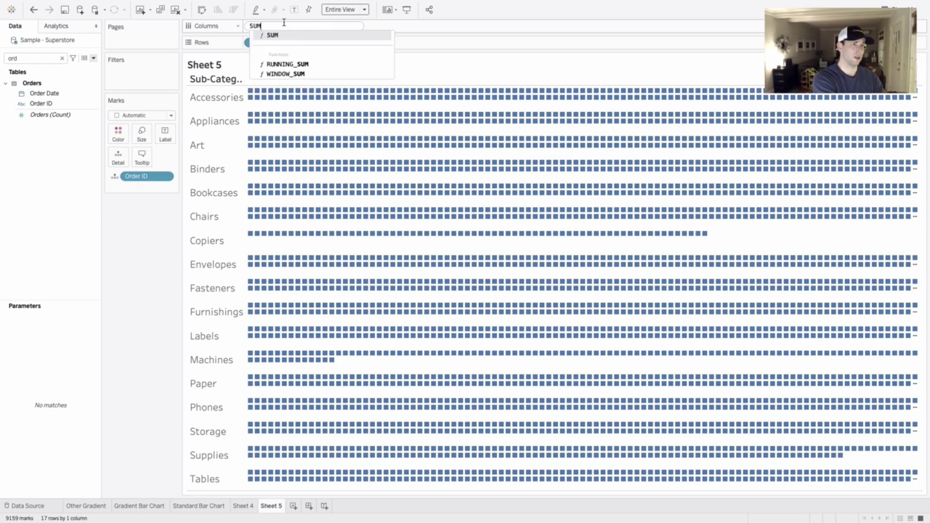
pyautogui.write('([Sales])')
pyautogui.press('Return')
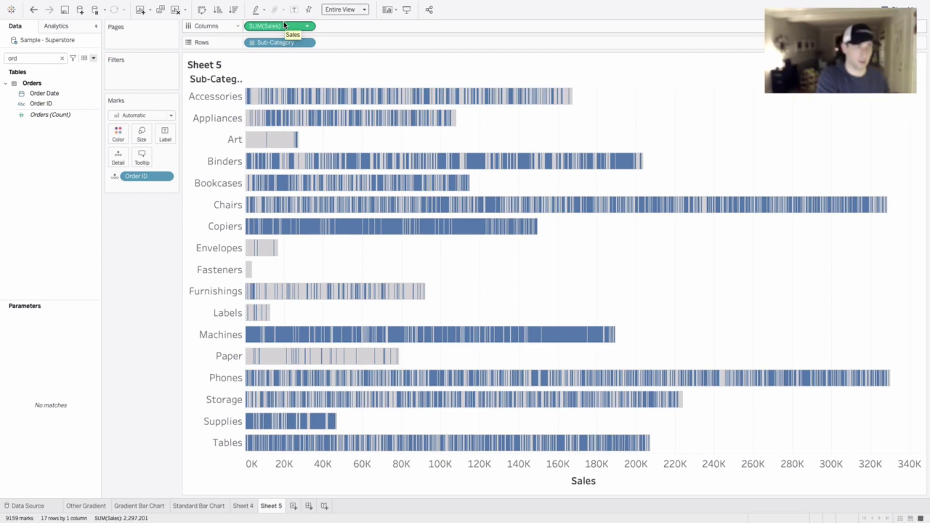
# Step: Copy the SUM([Sales]) pill onto the Marks card and wrap it in a running sum
pyautogui.moveTo(266, 248)
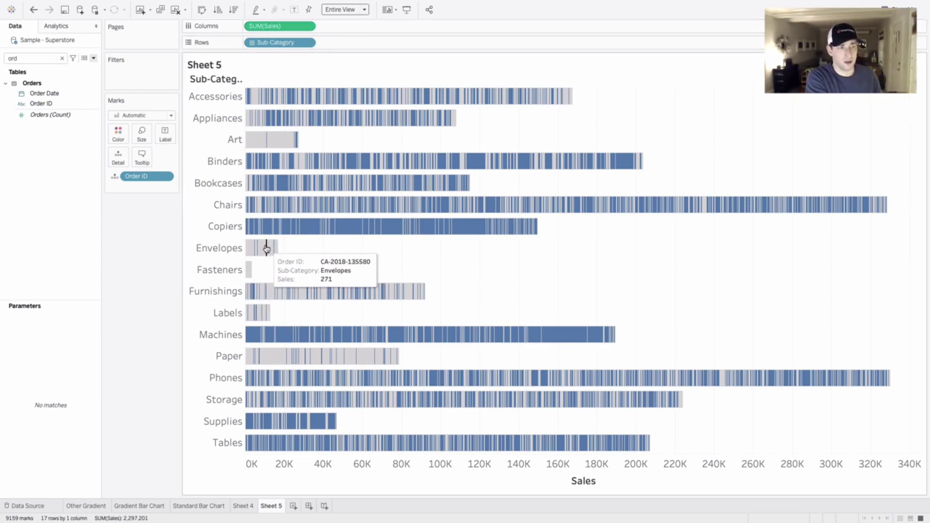
pyautogui.moveTo(466, 236)
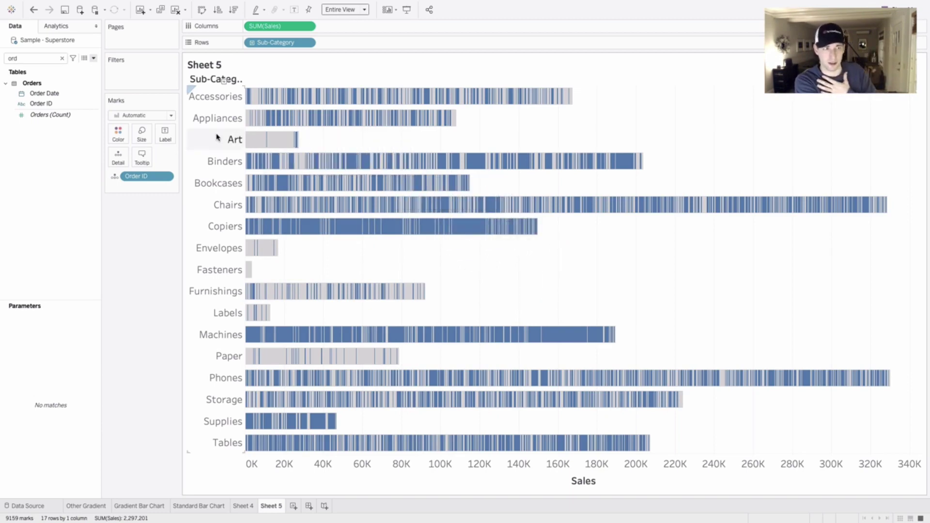
pyautogui.moveTo(264, 130)
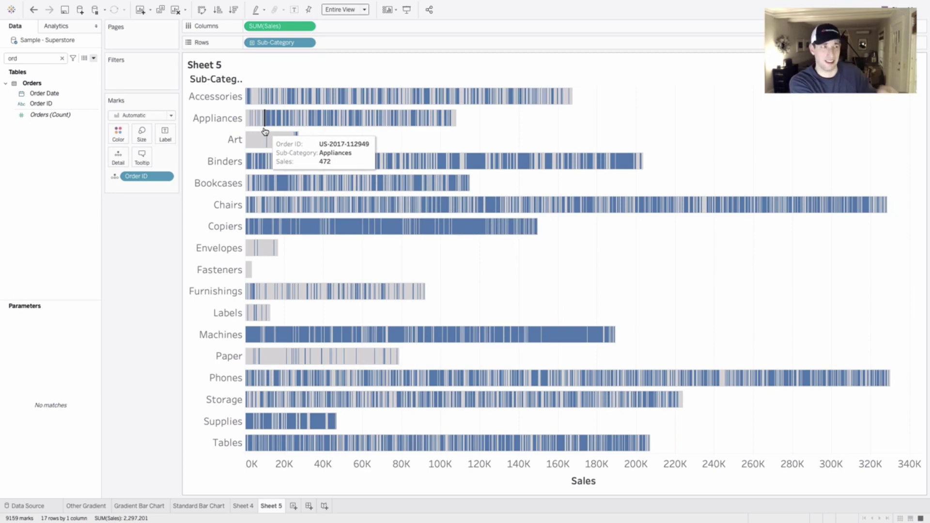
pyautogui.moveTo(269, 25); pyautogui.dragTo(156, 190)
pyautogui.doubleClick(155, 189)
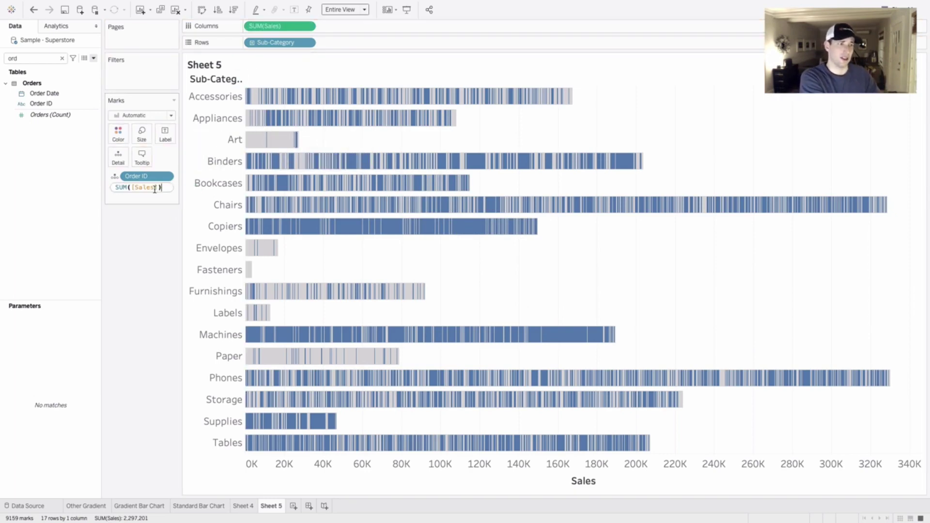
pyautogui.write('RUNN(')
pyautogui.press('Return')
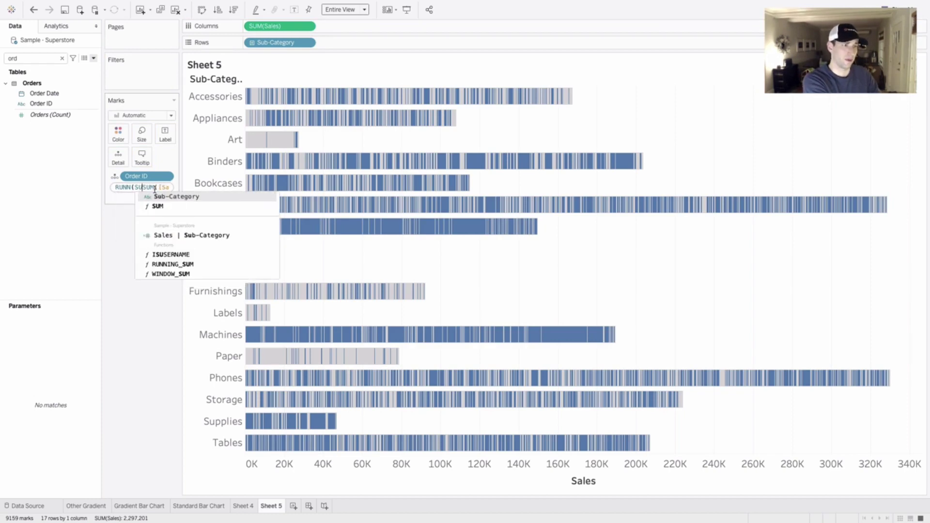
pyautogui.press('Return')
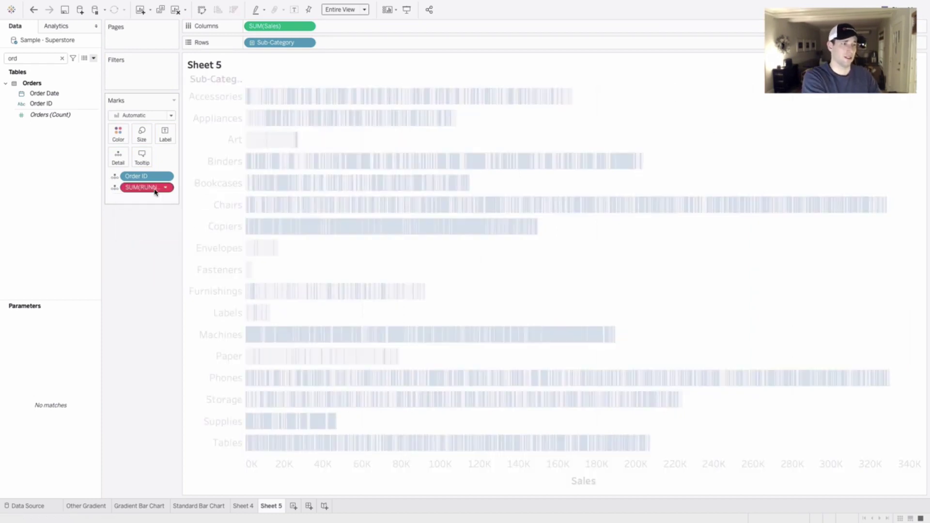
# Step: Rewrite the copied marks formula as RUNNING_SUM(SUM([Sales]))
pyautogui.doubleClick(153, 191)
pyautogui.hotkey('ctrl', 'a')
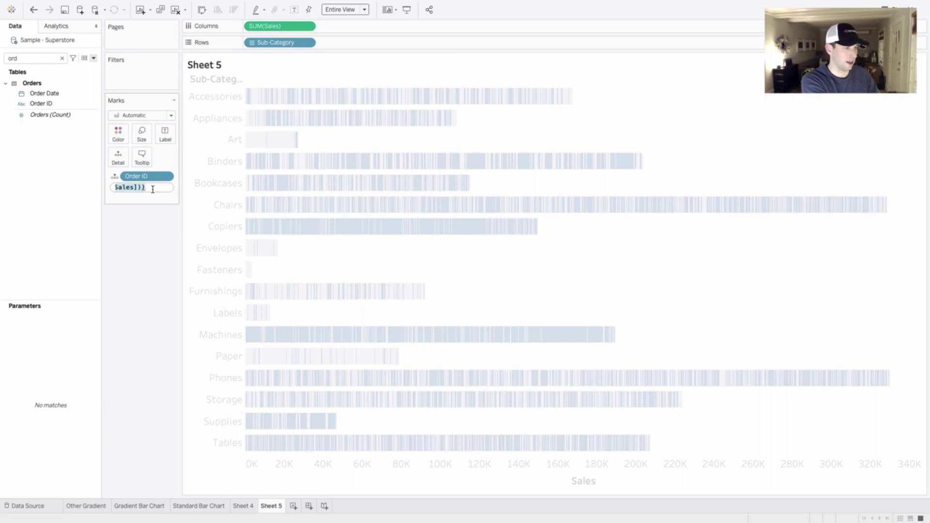
pyautogui.write('RUNN')
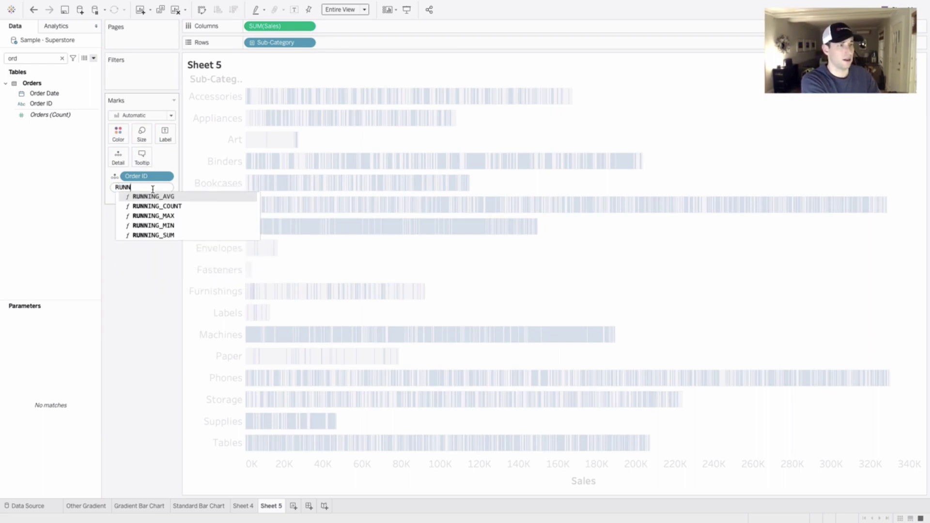
pyautogui.press('Down')
pyautogui.press('Down')
pyautogui.press('Down')
pyautogui.press('Down')
pyautogui.press('Return')
pyautogui.write('SUM([S')
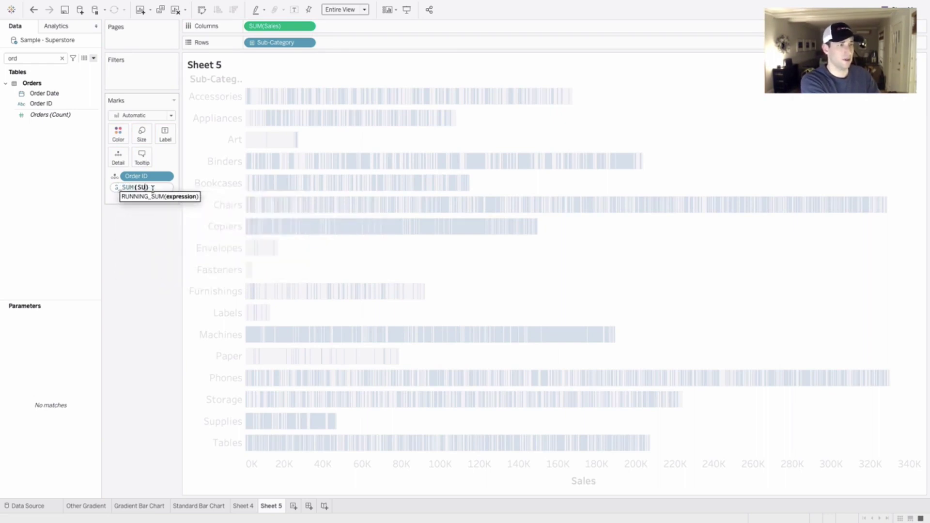
pyautogui.write('a')
pyautogui.press('Return')
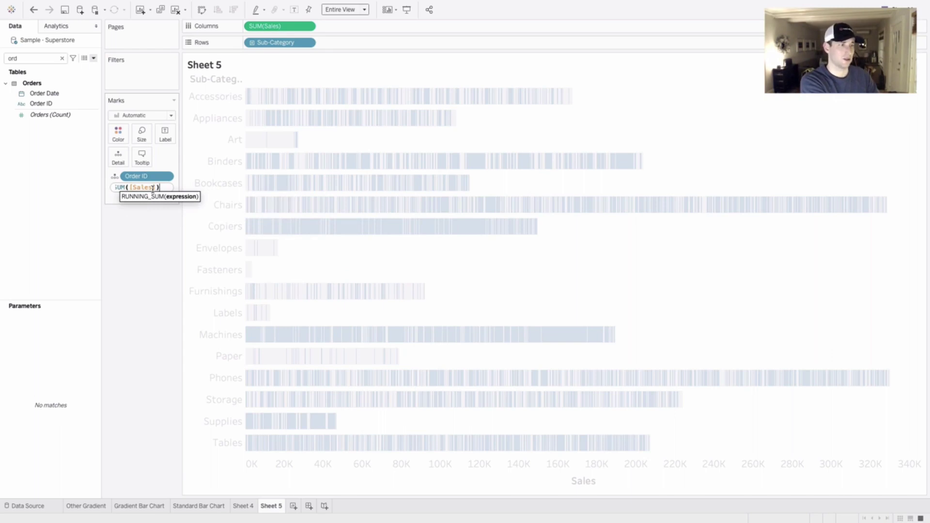
pyautogui.press('Return')
# Step: Colour the bars by RUNNING_SUM, computed along Order ID only instead of Sub-Category
pyautogui.moveTo(154, 187); pyautogui.dragTo(125, 138)
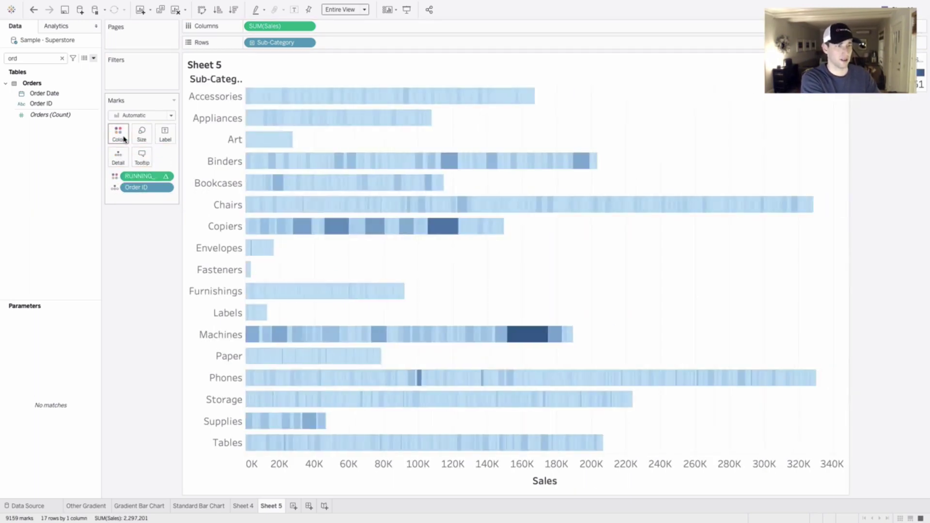
pyautogui.click(165, 181)
pyautogui.click(176, 260)
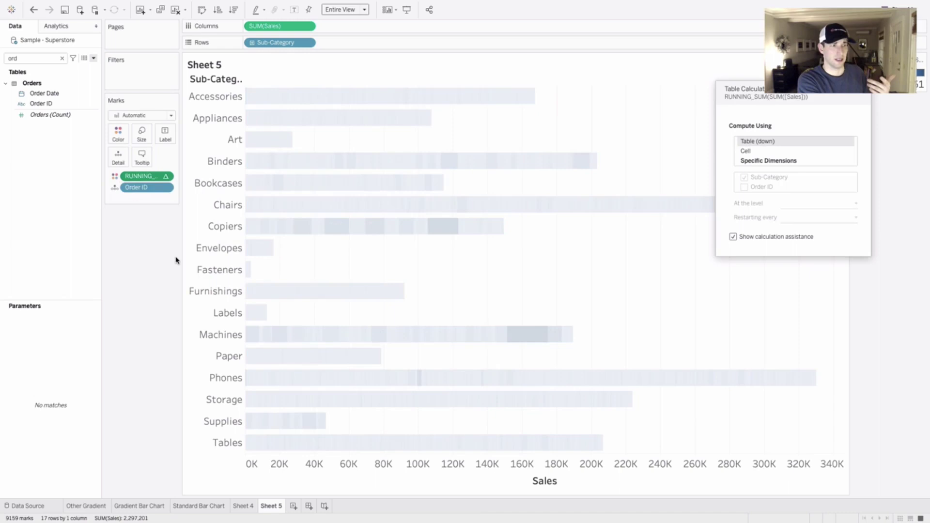
pyautogui.click(766, 160)
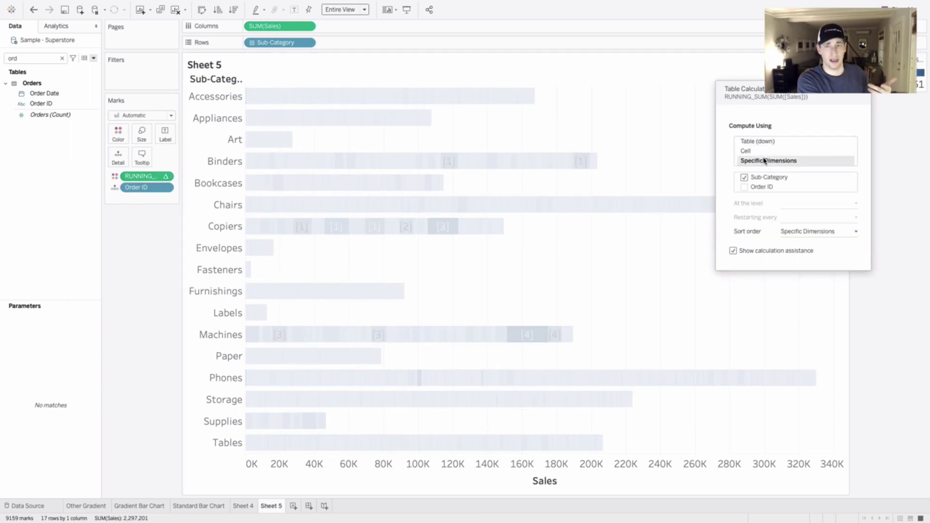
pyautogui.click(761, 187)
pyautogui.click(759, 177)
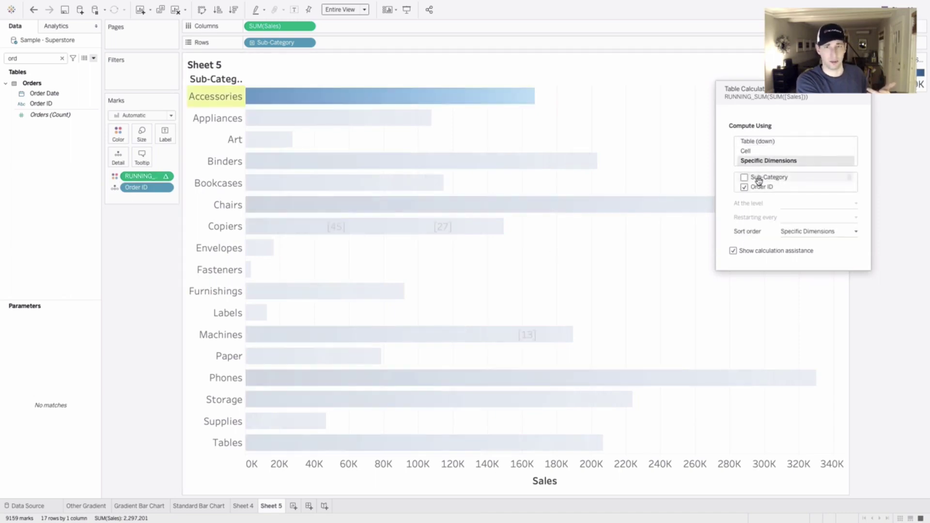
pyautogui.click(862, 93)
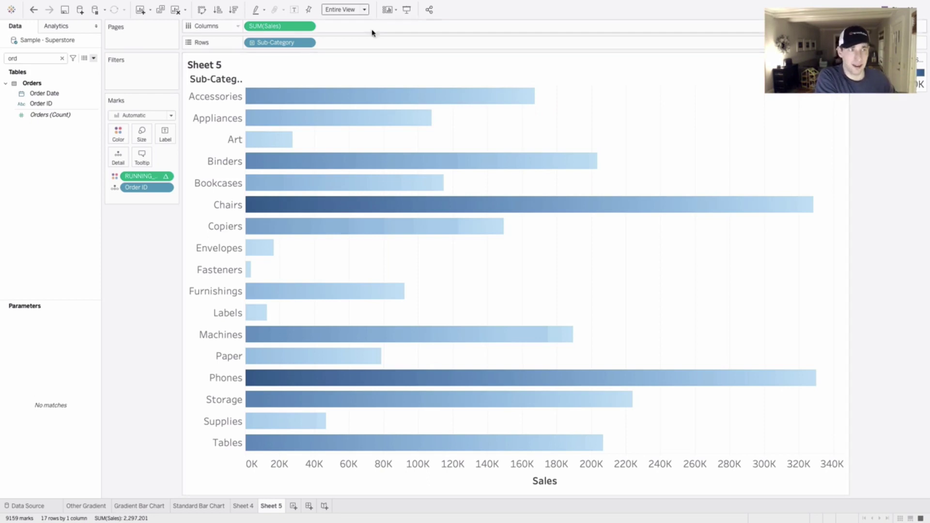
# Step: Change the Columns calculation to WINDOW_SUM(SUM([Sales]))
pyautogui.doubleClick(253, 26)
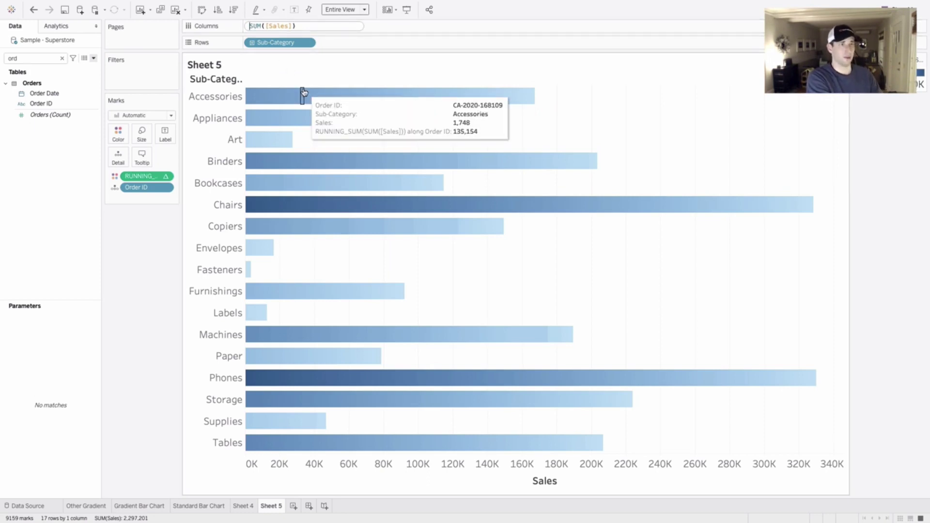
pyautogui.write('WIN')
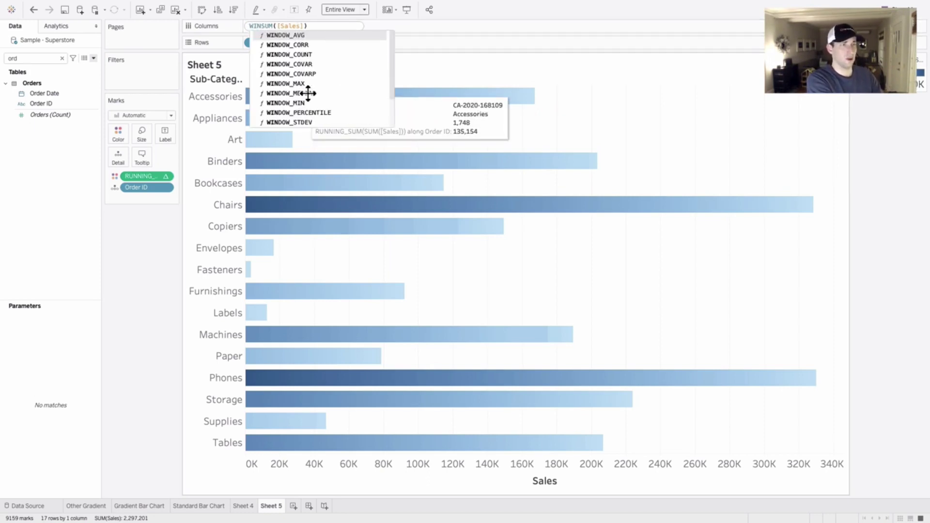
pyautogui.write('DOW')
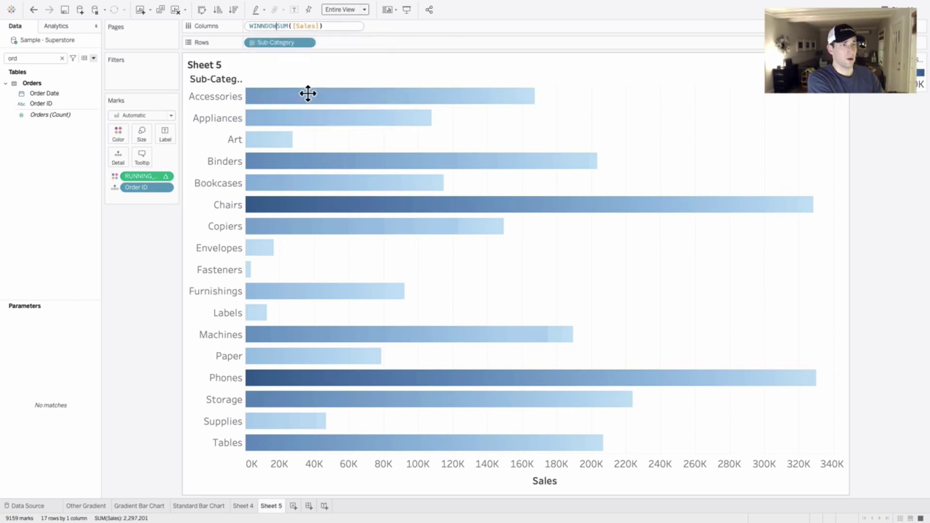
pyautogui.write('_SU')
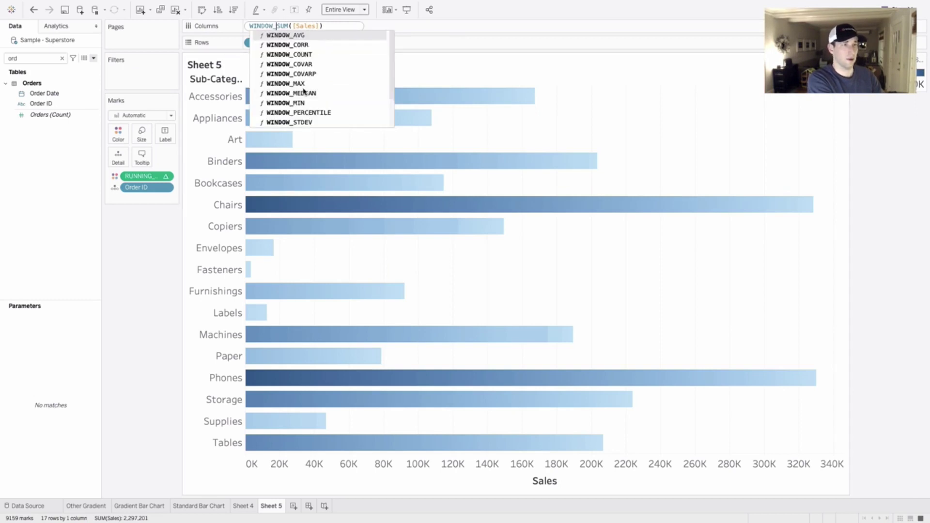
pyautogui.press('Return')
pyautogui.press('End')
pyautogui.write(')')
pyautogui.press('Return')
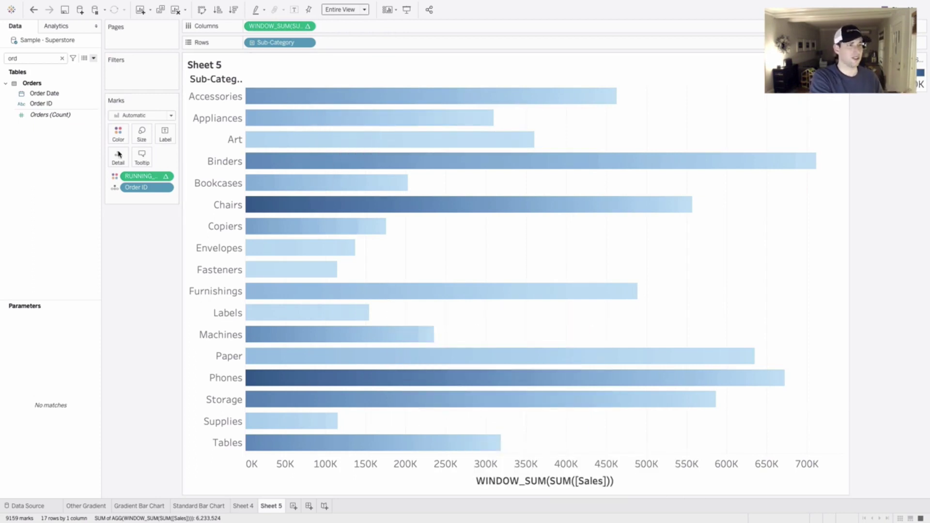
# Step: Remove the running-sum colour and switch the mark type to Circle
pyautogui.moveTo(136, 174); pyautogui.dragTo(133, 249)
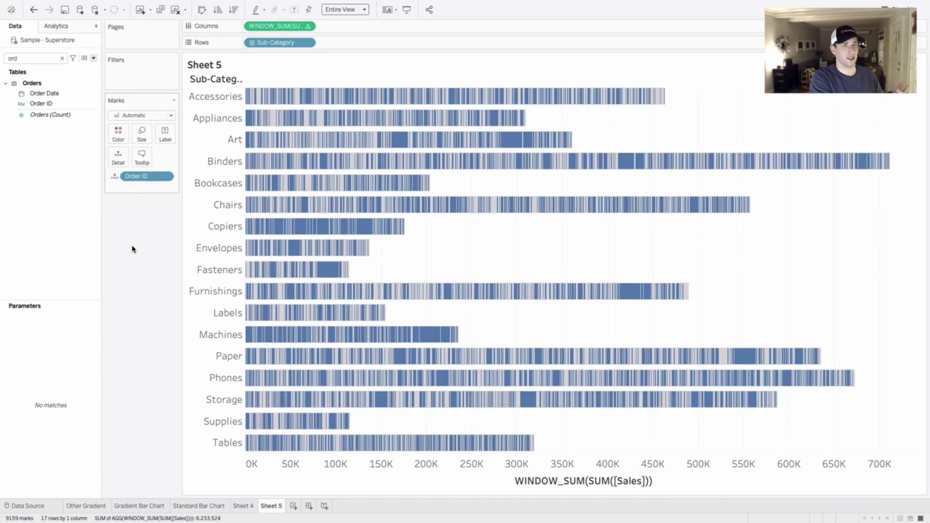
pyautogui.click(126, 116)
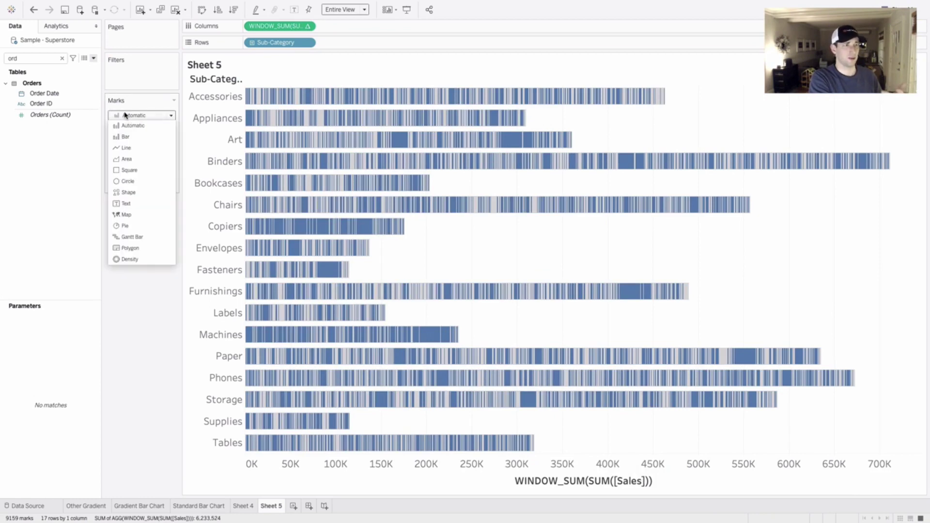
pyautogui.click(129, 184)
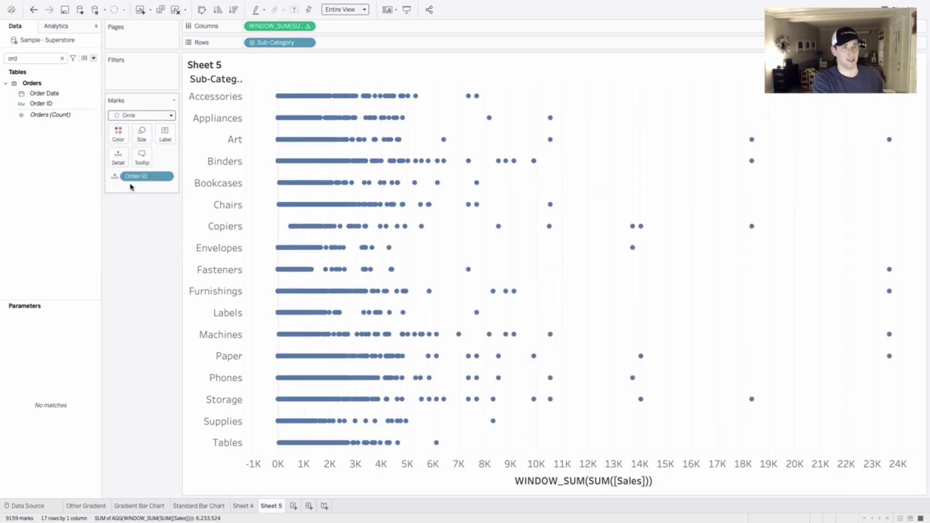
# Step: Set the window sum to compute along Order ID only via Specific Dimensions
pyautogui.moveTo(478, 97)
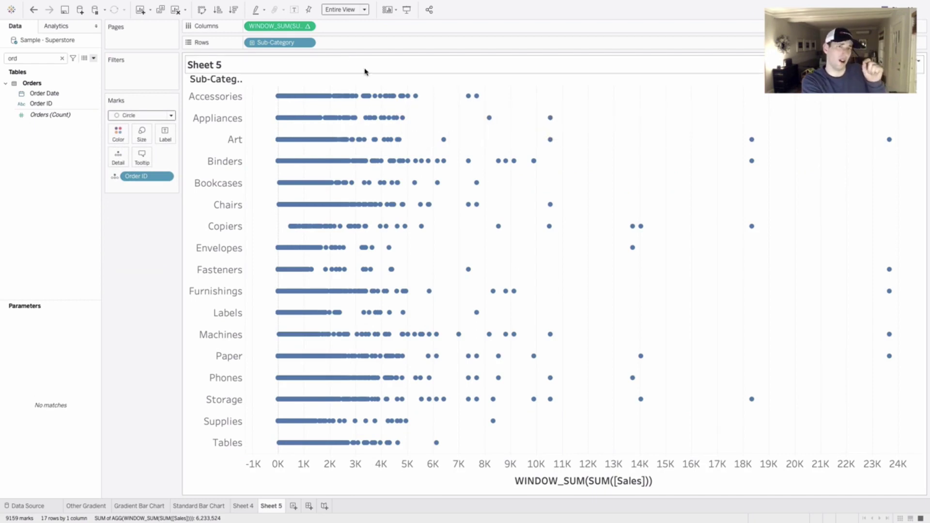
pyautogui.click(312, 30)
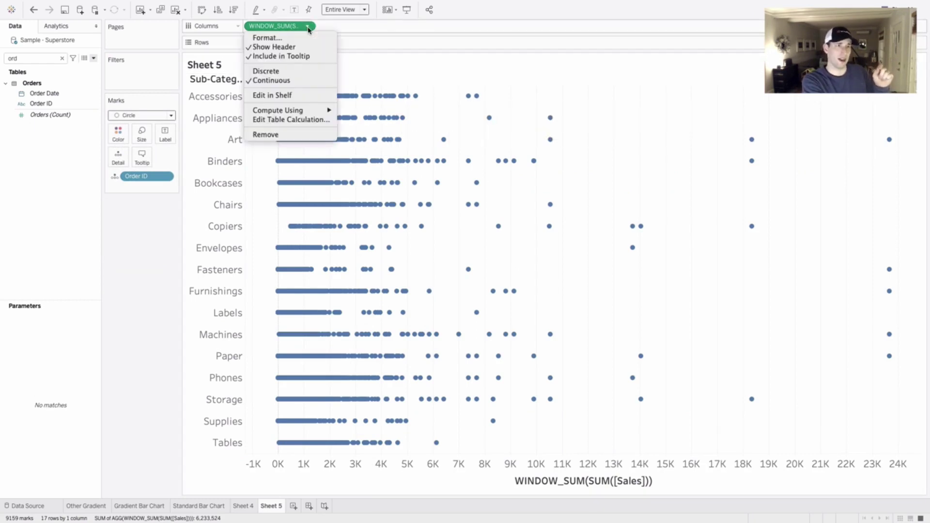
pyautogui.click(320, 120)
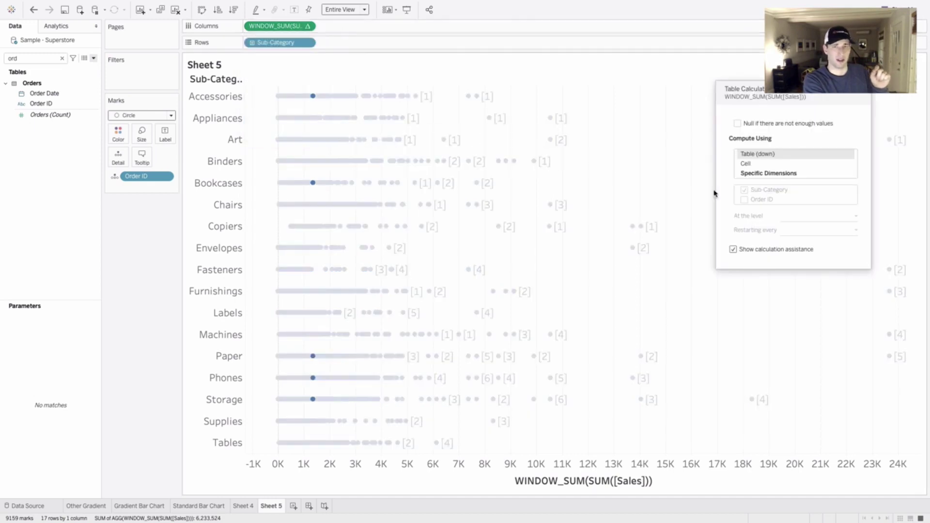
pyautogui.click(769, 173)
pyautogui.click(764, 189)
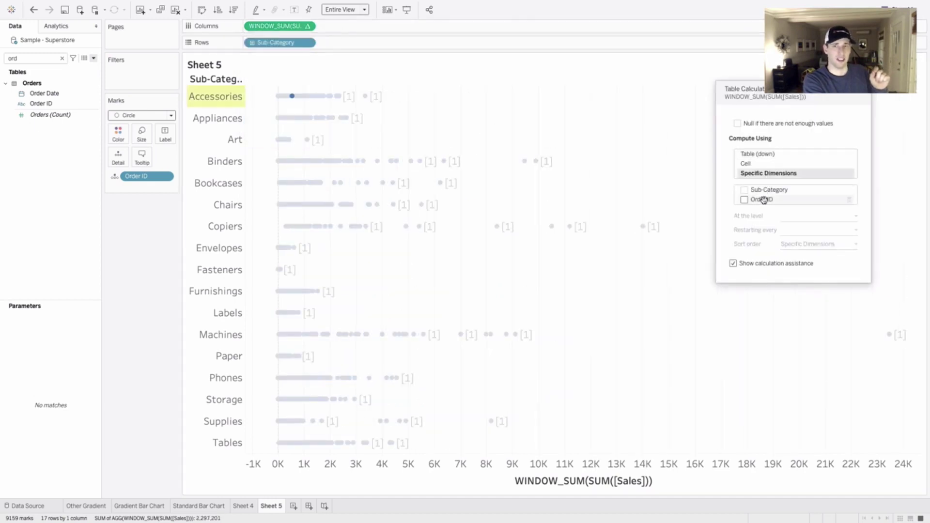
pyautogui.click(763, 199)
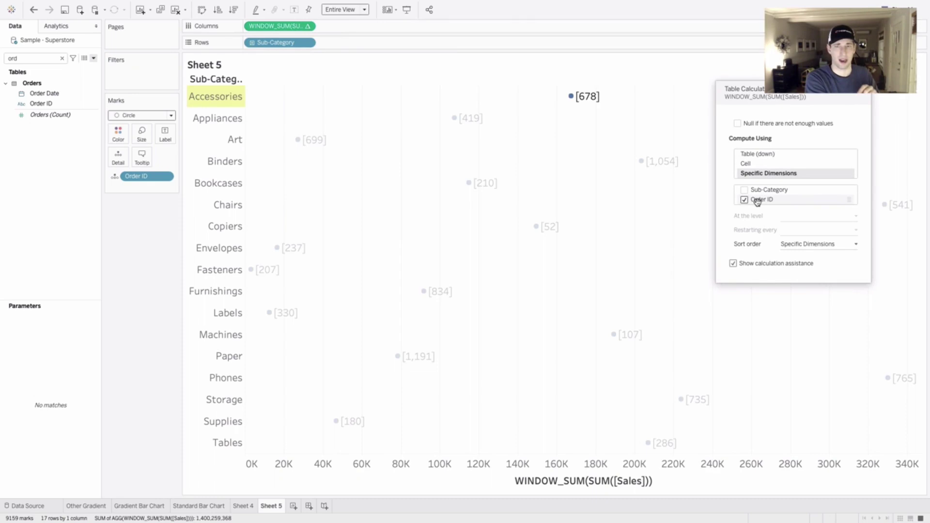
pyautogui.click(863, 94)
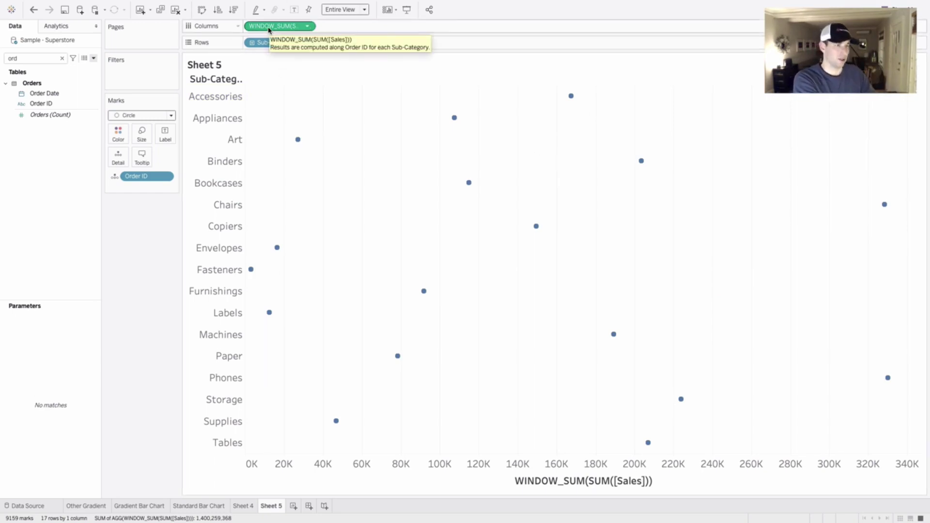
# Step: Drop the WINDOW_SUM pill into the Data pane and filter fields by 'wi'
pyautogui.moveTo(269, 30); pyautogui.dragTo(50, 151)
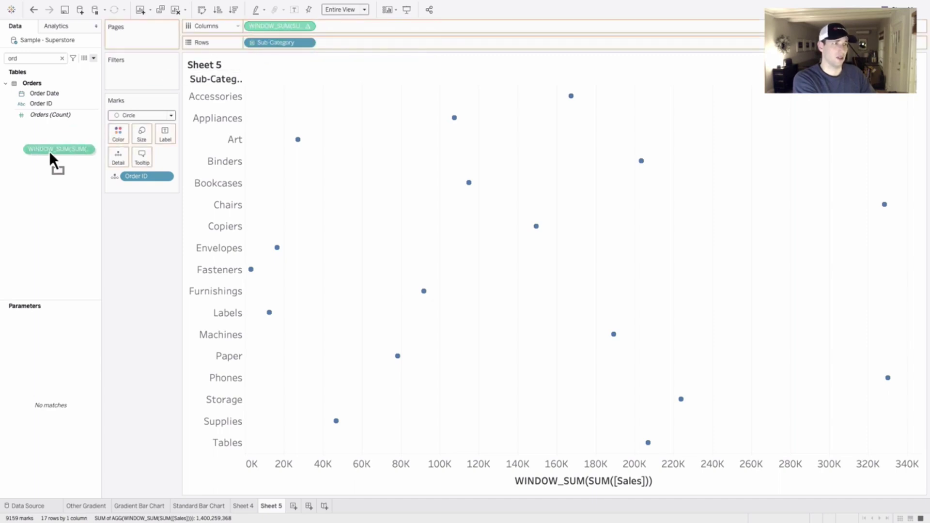
pyautogui.moveTo(50, 151); pyautogui.dragTo(48, 150)
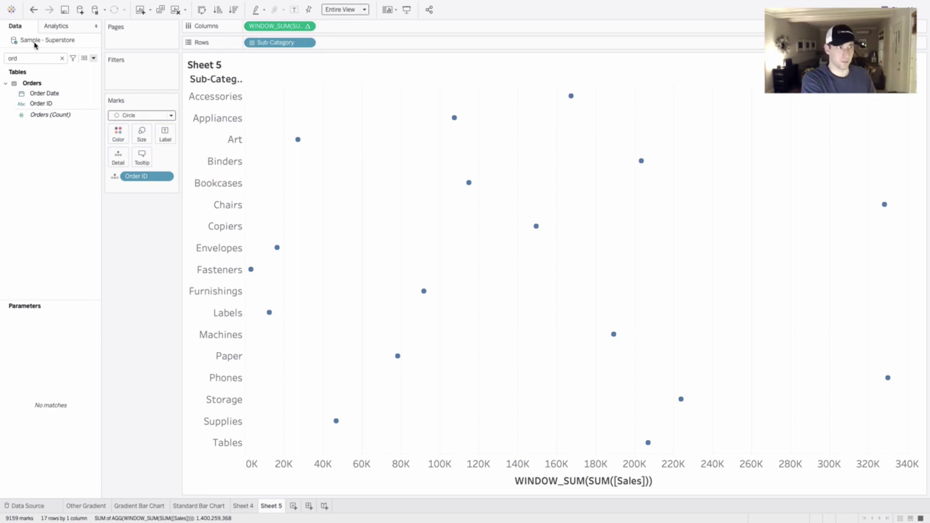
pyautogui.click(27, 59)
pyautogui.hotkey('ctrl', 'a')
pyautogui.write('wi')
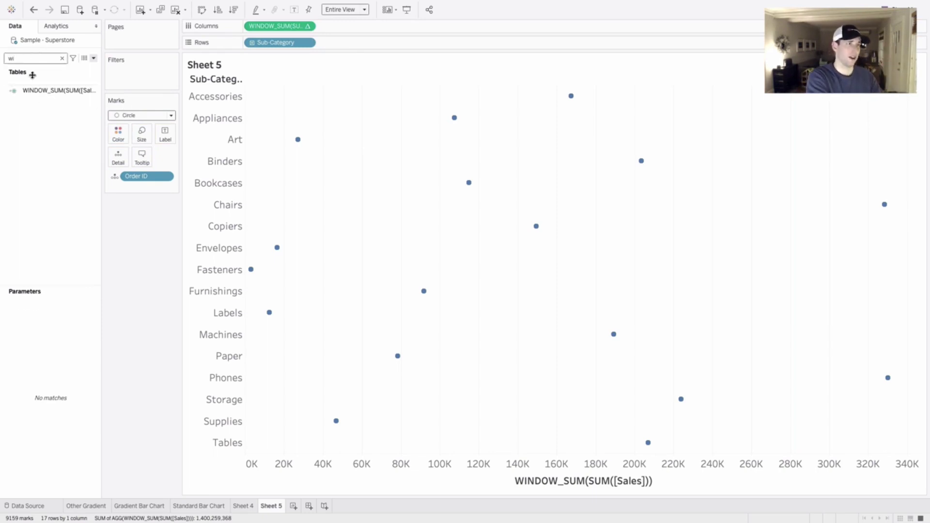
# Step: Rename the saved window-sum calculation to 'Sales | Window SUM'
pyautogui.rightClick(43, 93)
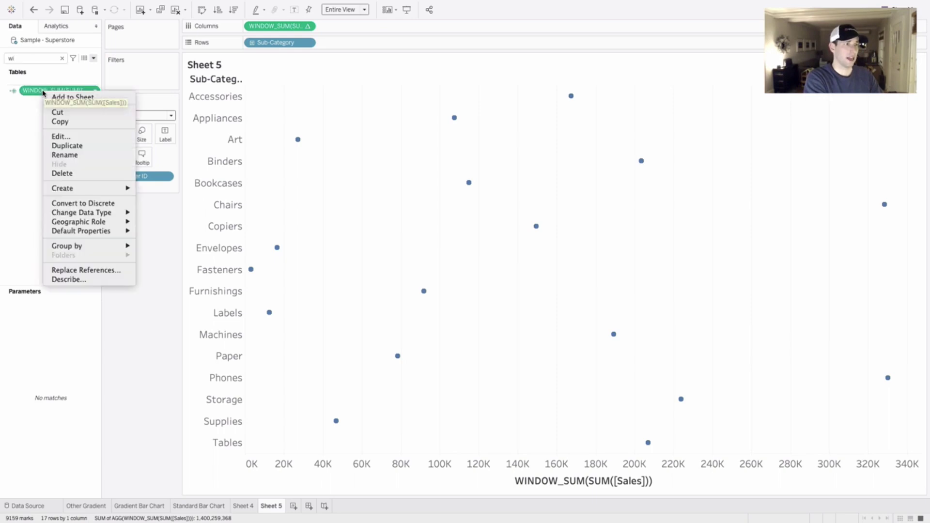
pyautogui.click(60, 138)
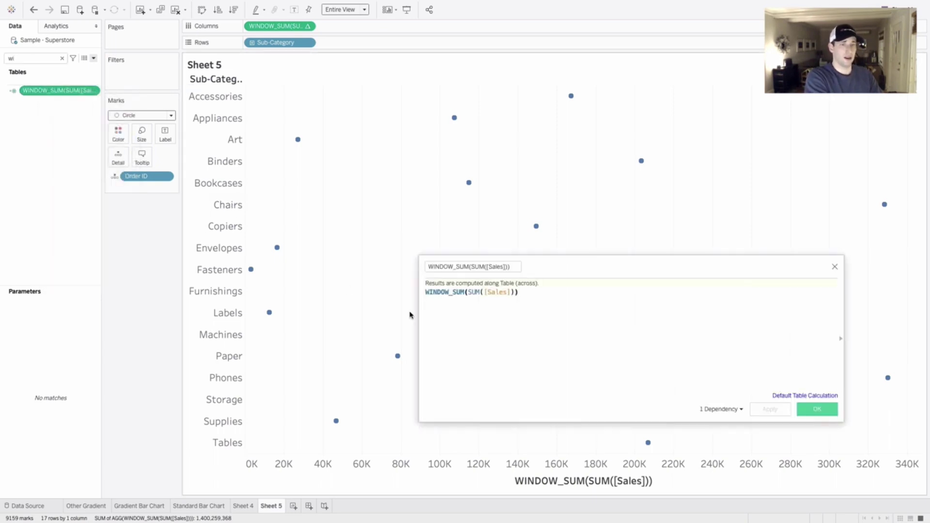
pyautogui.tripleClick(482, 266)
pyautogui.write('Sales | Windo')
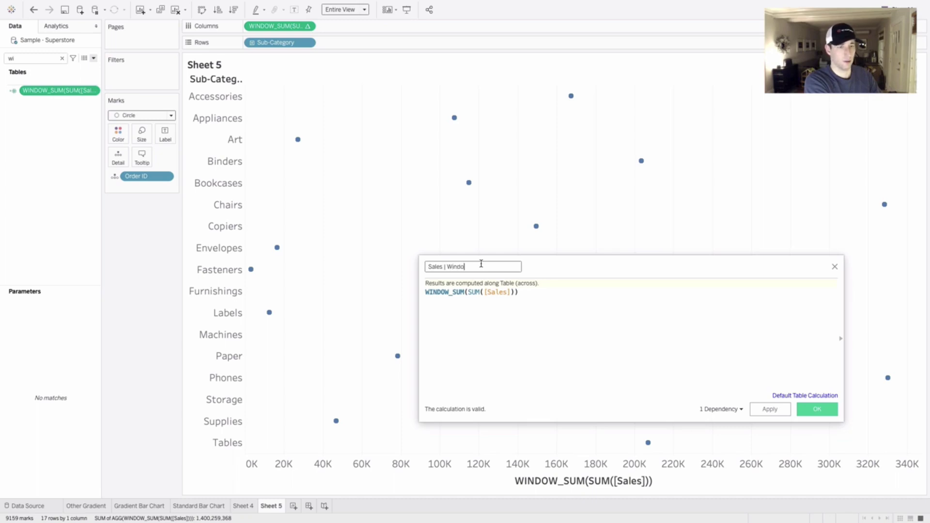
pyautogui.write('w SUM')
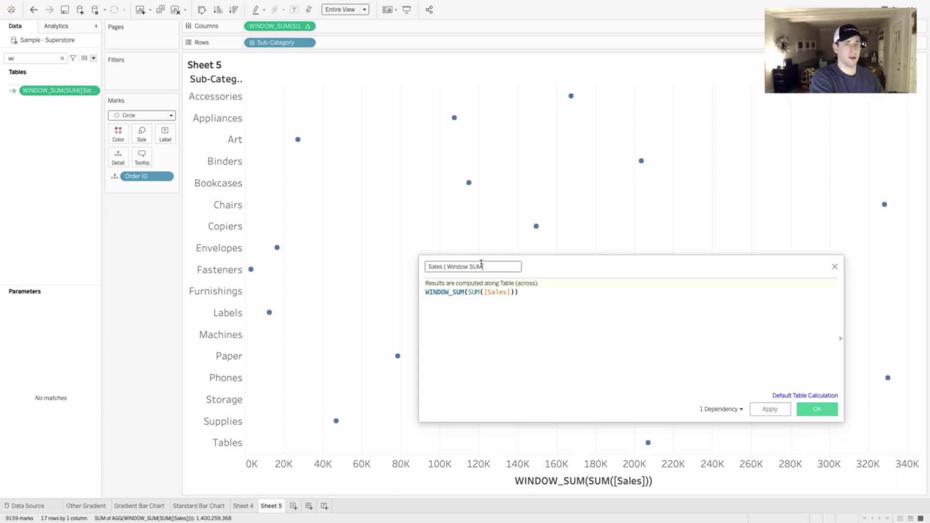
pyautogui.click(816, 410)
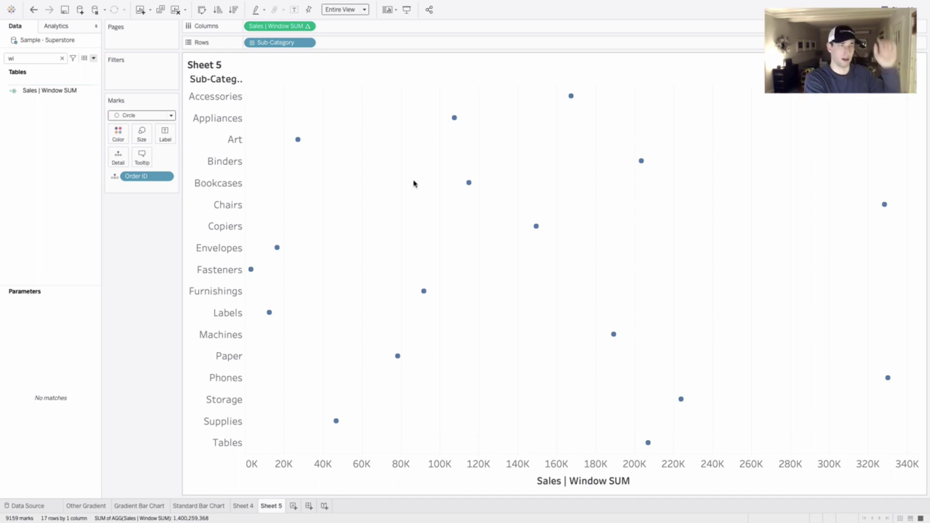
# Step: Replace the Columns formula with INDEX()
pyautogui.doubleClick(283, 26)
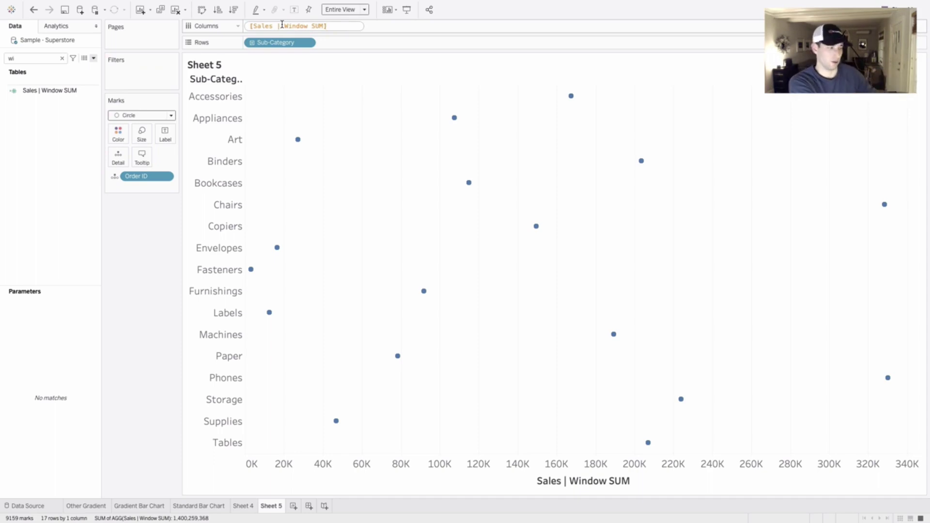
pyautogui.hotkey('ctrl', 'a')
pyautogui.press('BackSpace')
pyautogui.write('IND')
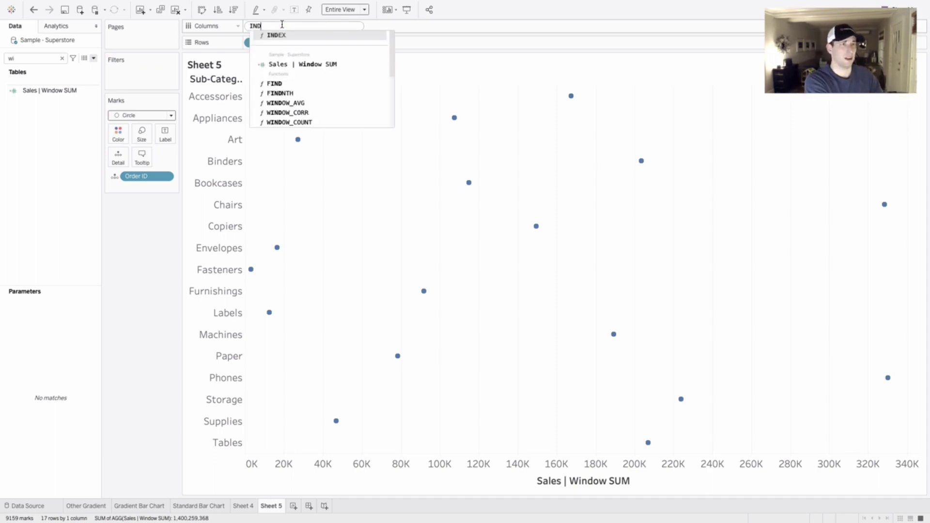
pyautogui.press('Return')
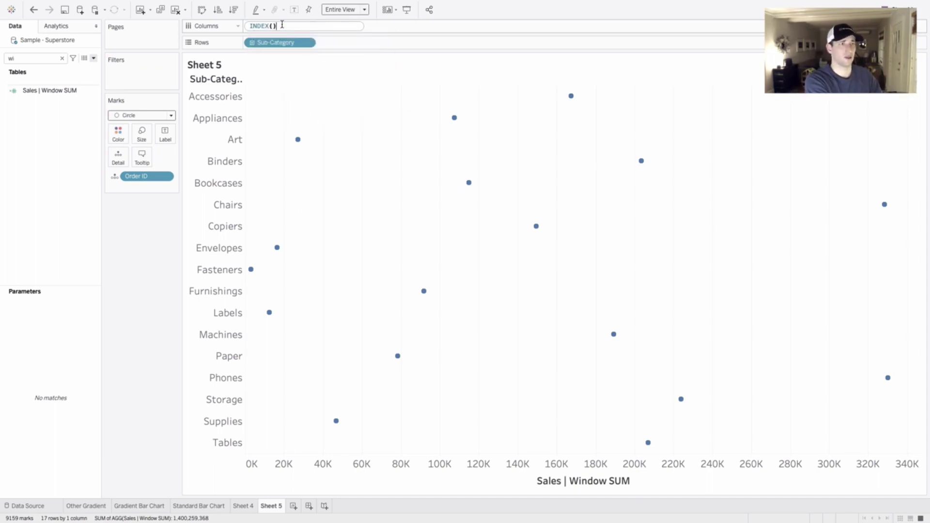
pyautogui.press('Return')
pyautogui.moveTo(278, 100)
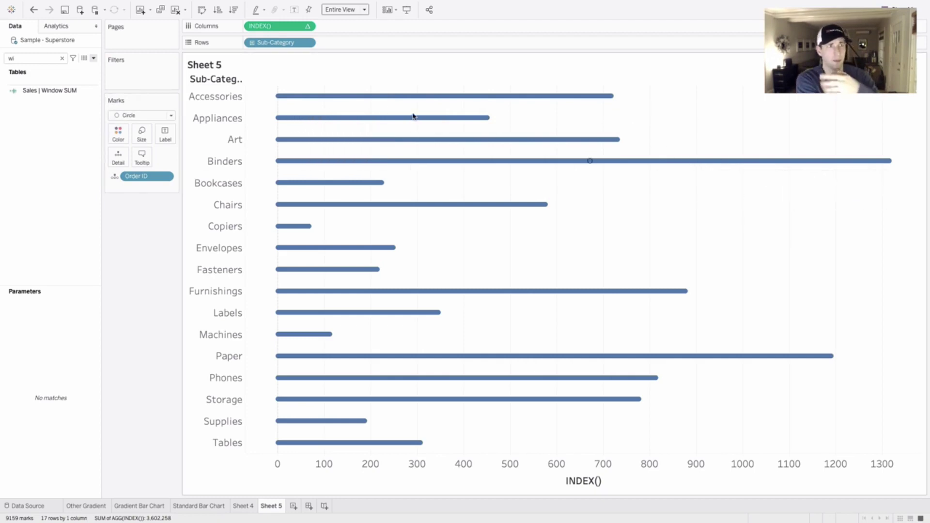
# Step: Extend the Columns formula to INDEX()/SIZE()
pyautogui.doubleClick(271, 27)
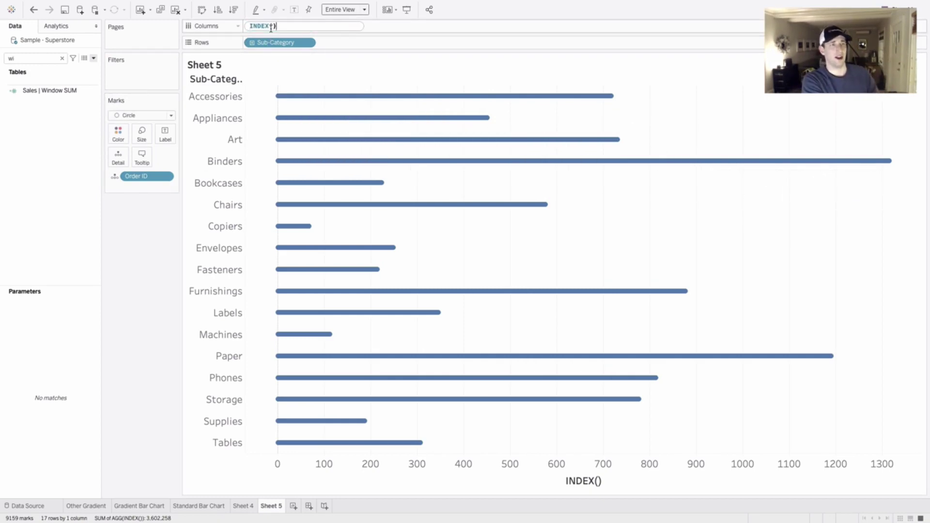
pyautogui.write('/S')
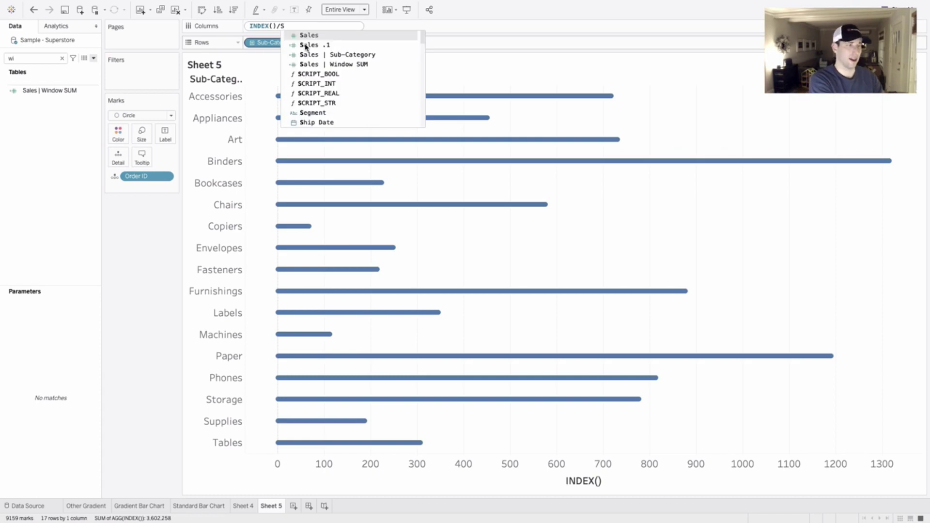
pyautogui.write('IZE(')
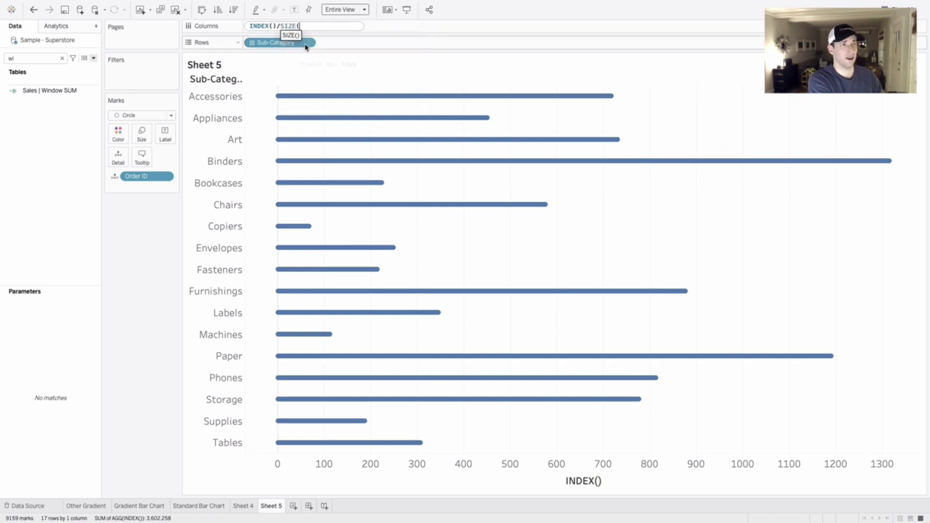
pyautogui.write(')')
pyautogui.press('Return')
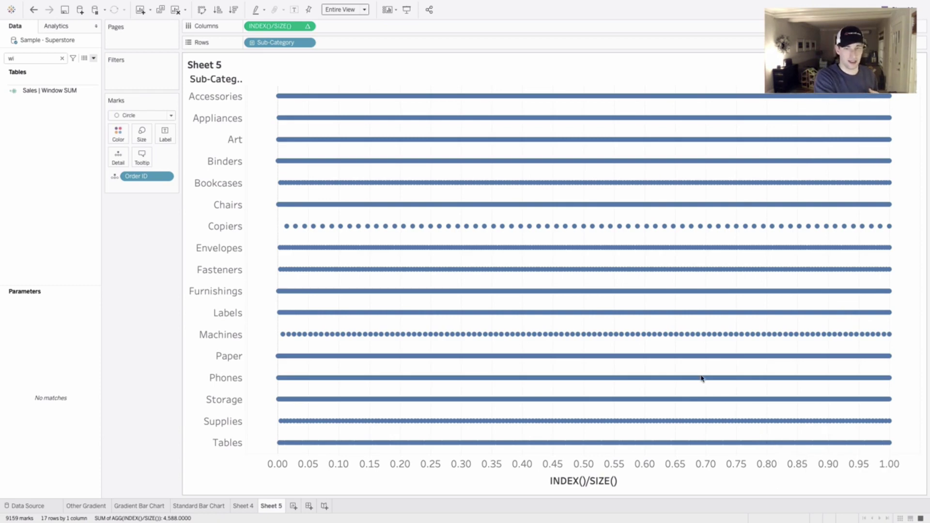
pyautogui.moveTo(719, 362)
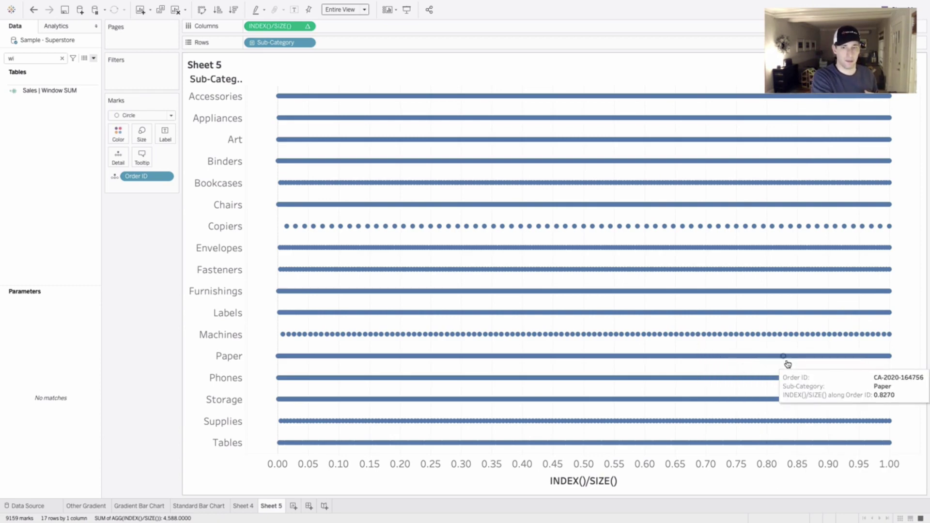
pyautogui.moveTo(833, 358)
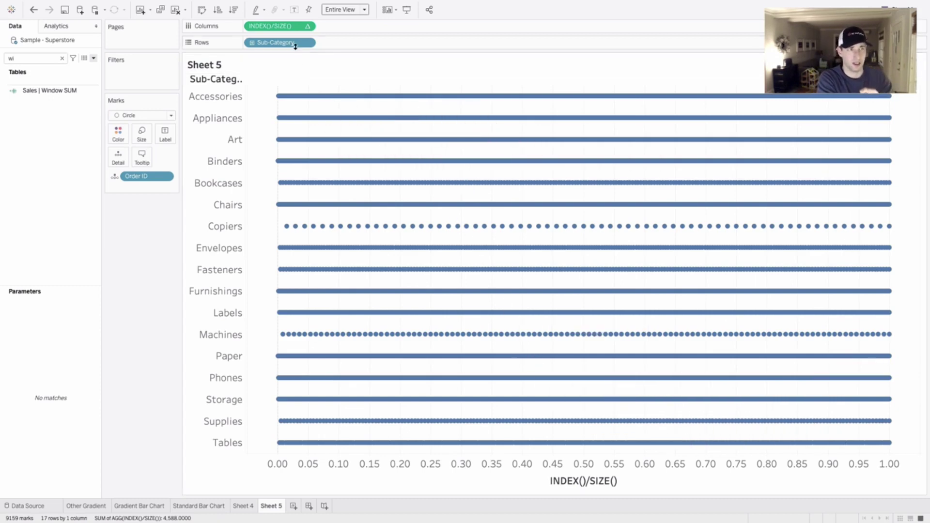
# Step: Change the Columns formula to (INDEX()/SIZE()) * [Sales | Window SUM]
pyautogui.doubleClick(290, 28)
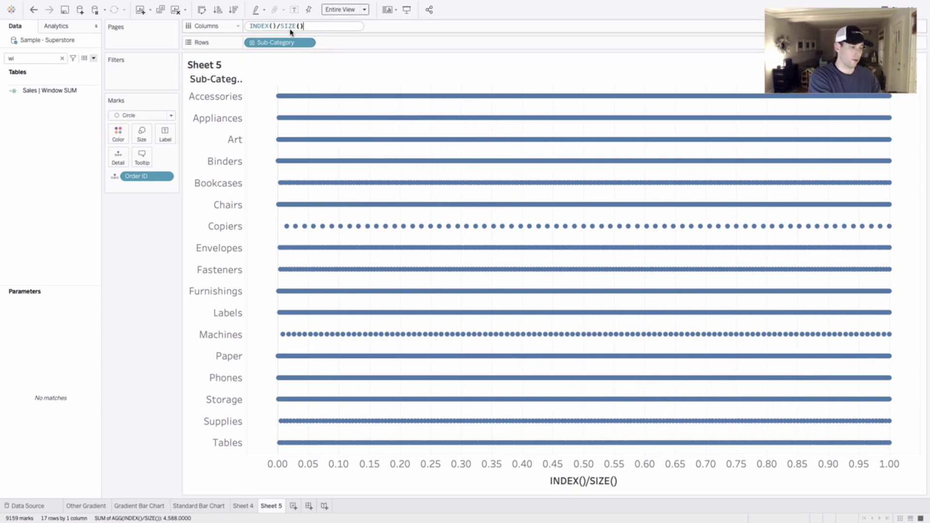
pyautogui.write(')/SIZE())')
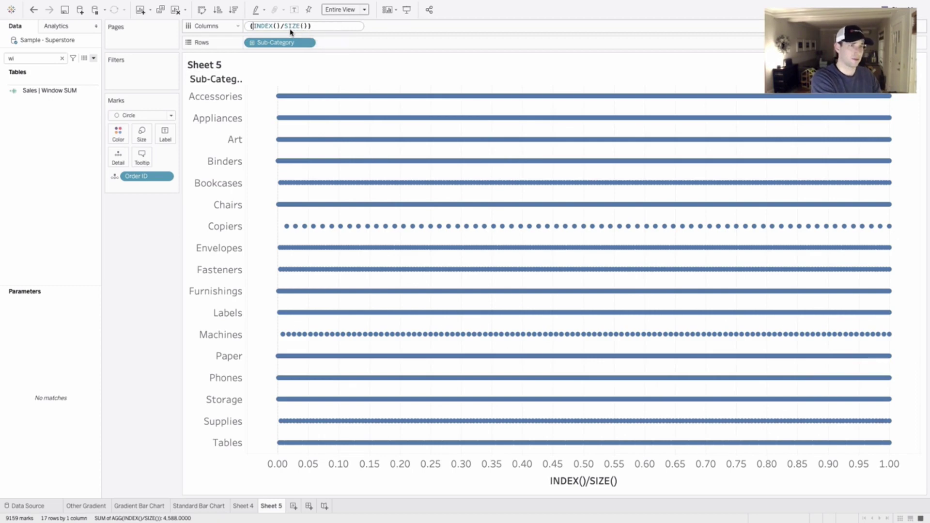
pyautogui.write(' * Sa')
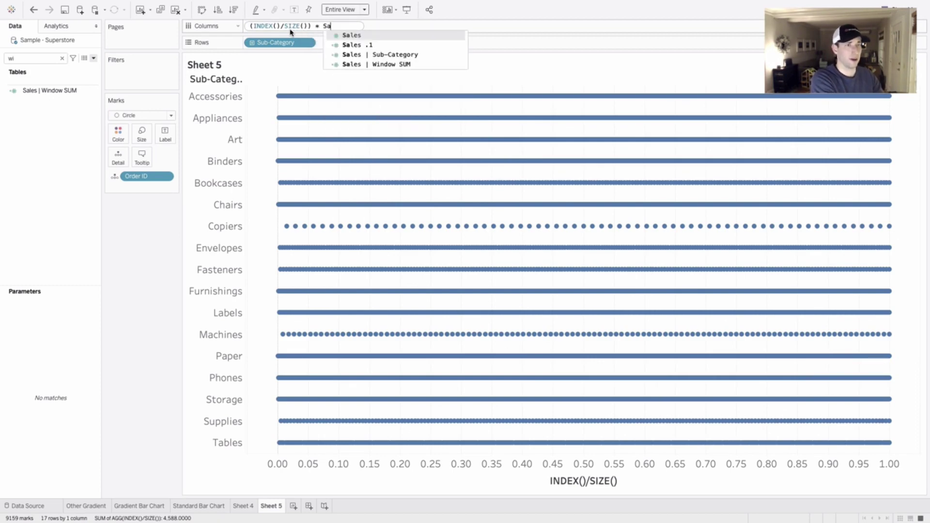
pyautogui.press('Down')
pyautogui.press('Down')
pyautogui.press('Down')
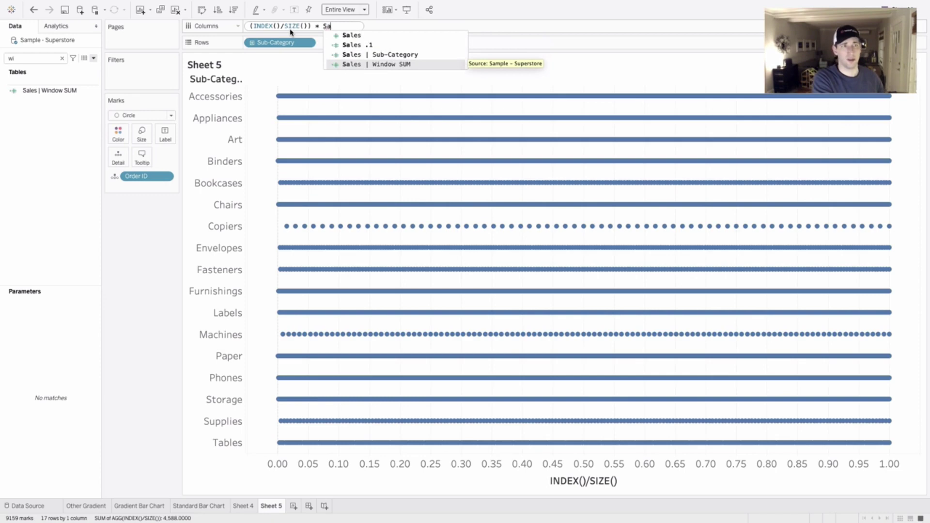
pyautogui.press('Return')
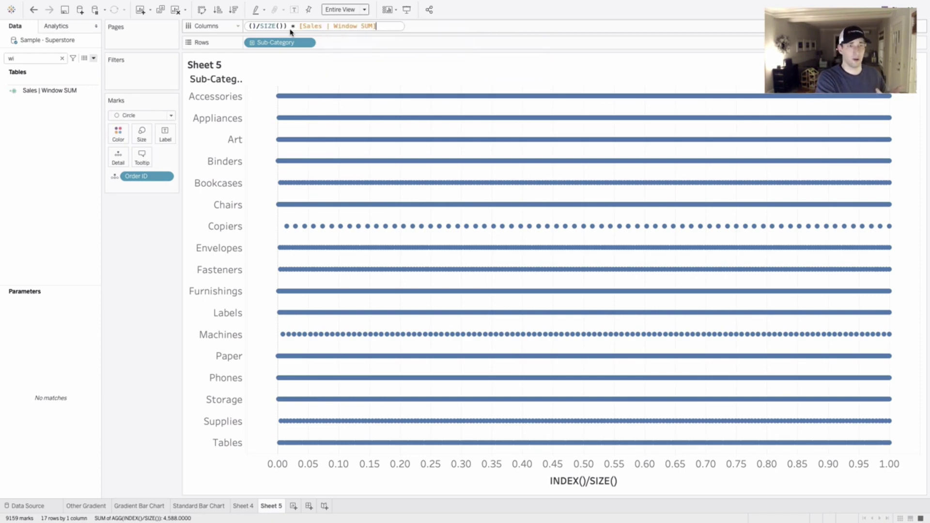
pyautogui.press('Return')
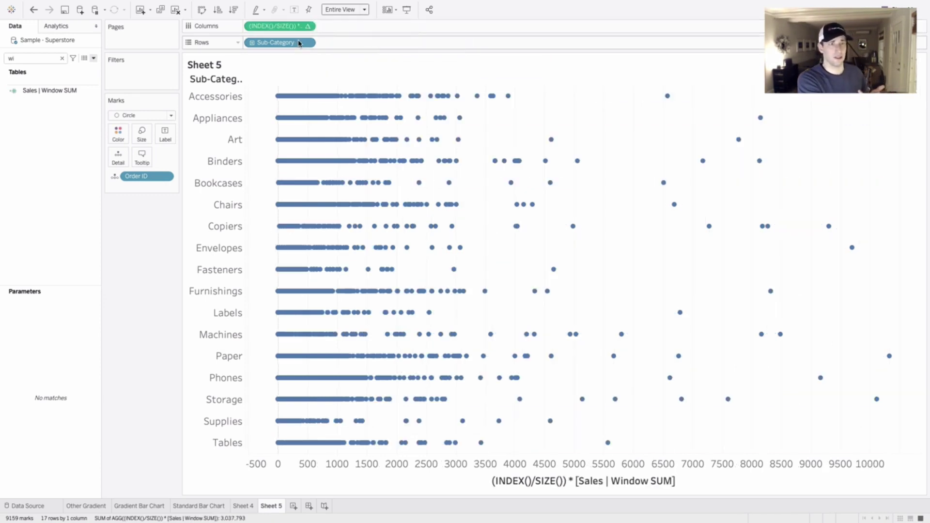
# Step: Set the nested Sales | Window SUM to compute along Order ID instead of Sub-Category
pyautogui.click(308, 26)
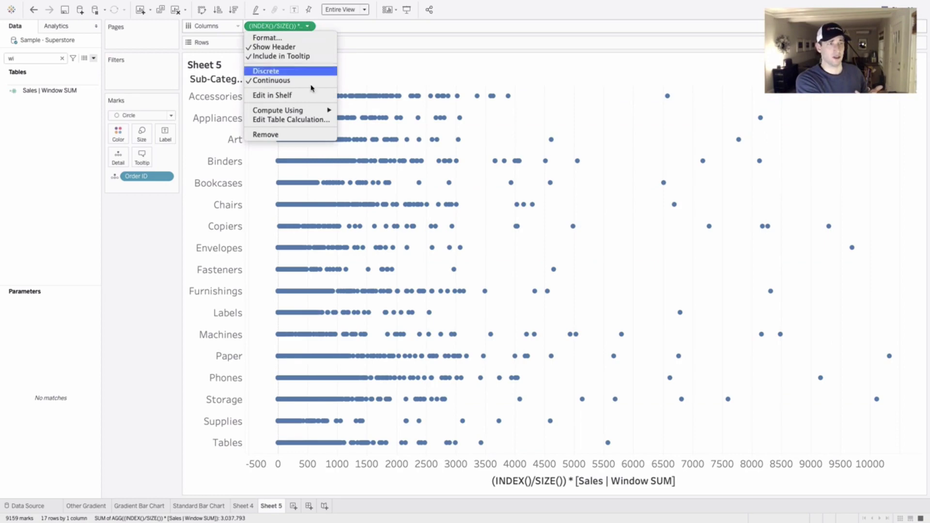
pyautogui.click(308, 119)
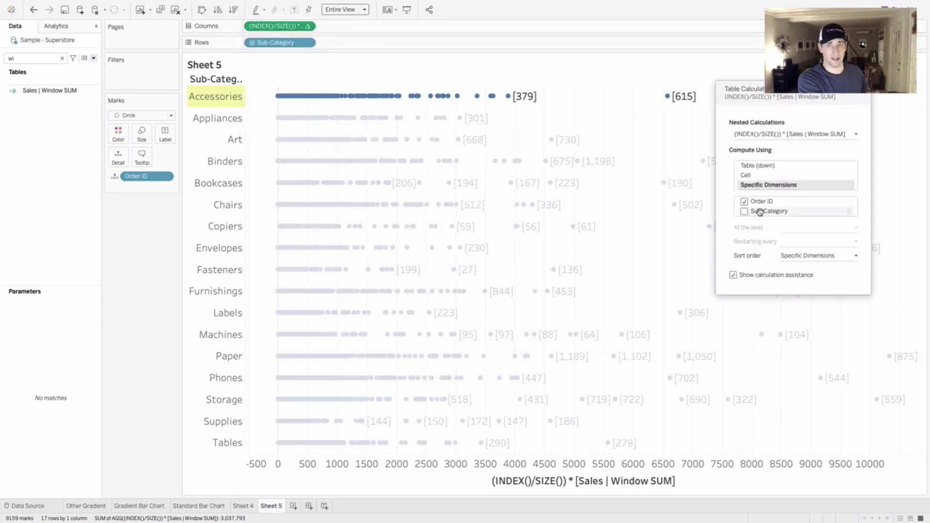
pyautogui.click(747, 136)
pyautogui.click(744, 150)
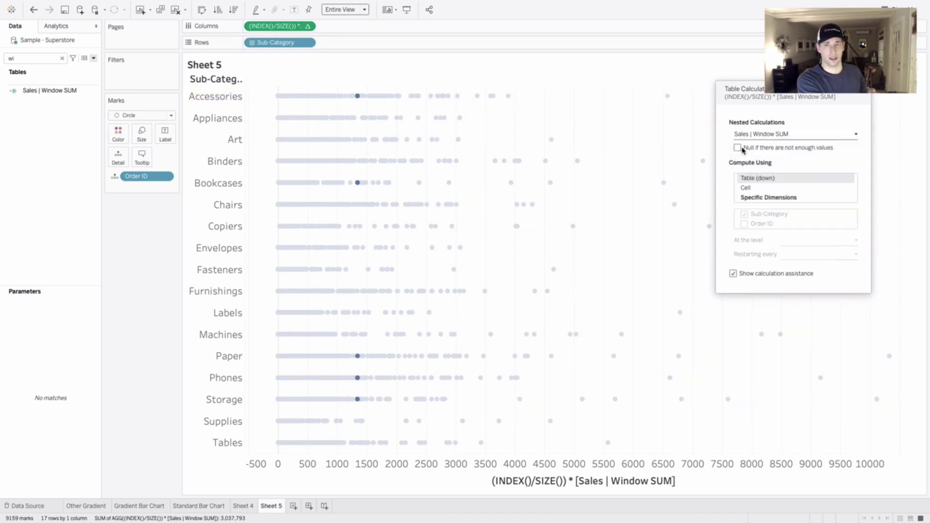
pyautogui.click(758, 198)
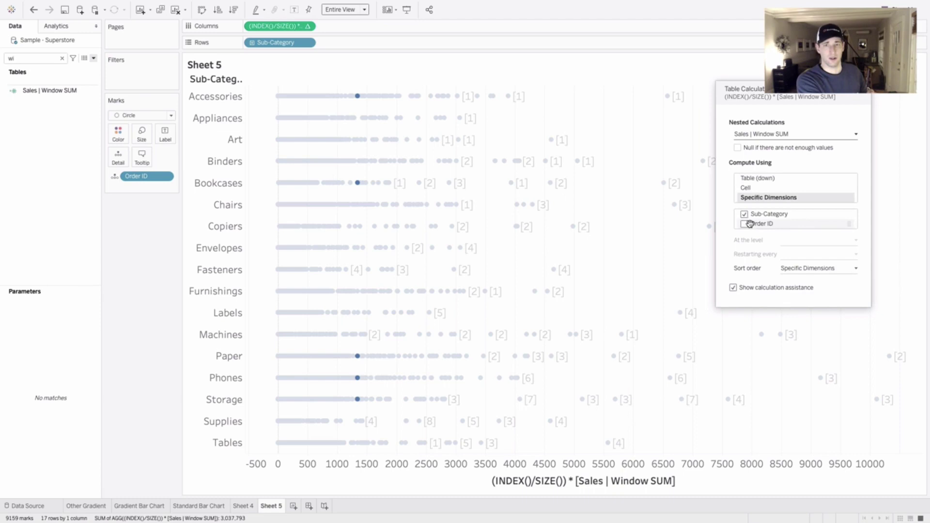
pyautogui.click(745, 214)
pyautogui.click(745, 224)
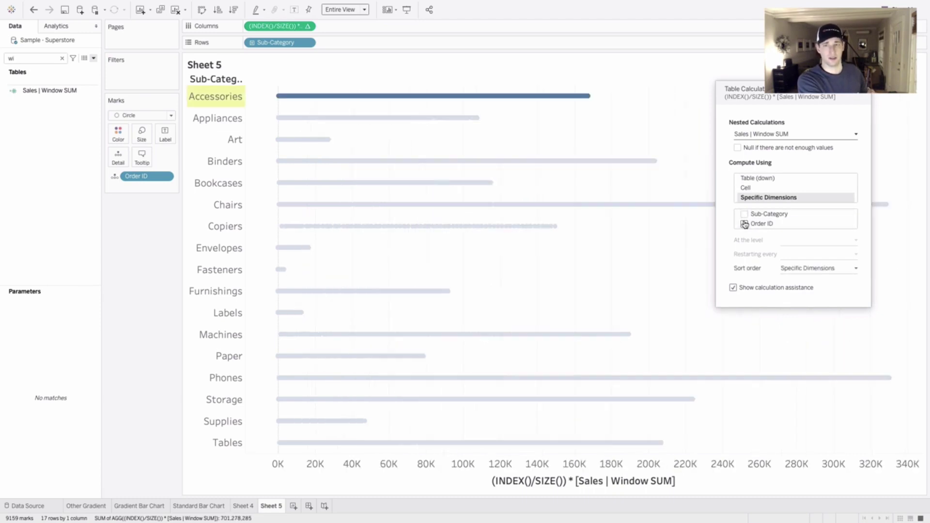
pyautogui.click(765, 135)
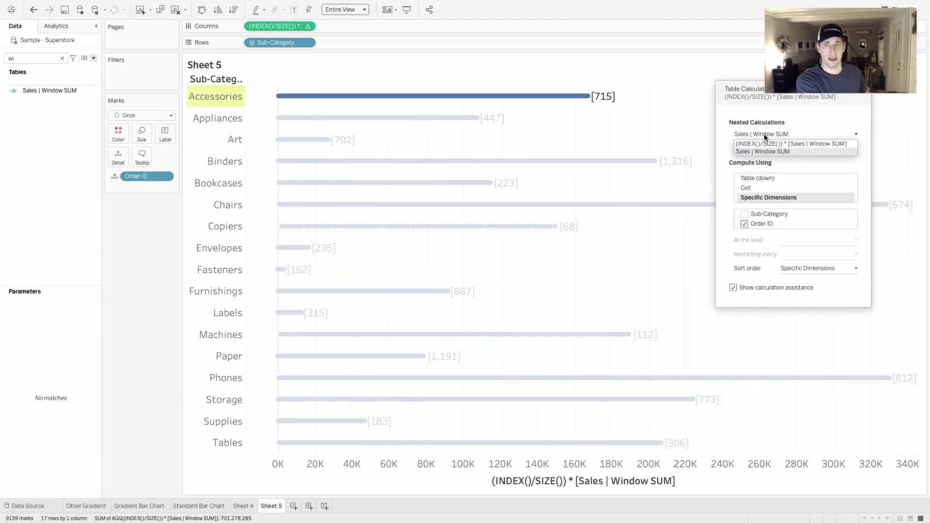
pyautogui.click(763, 143)
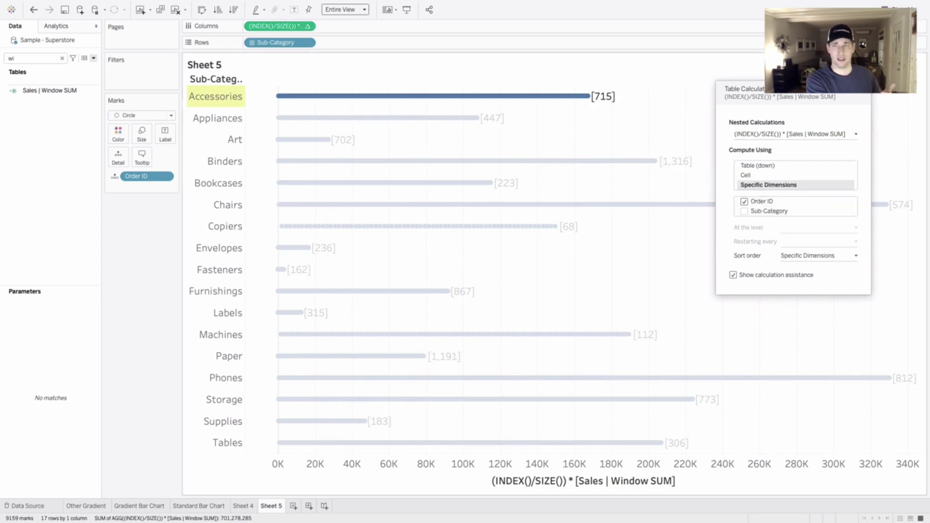
pyautogui.click(863, 92)
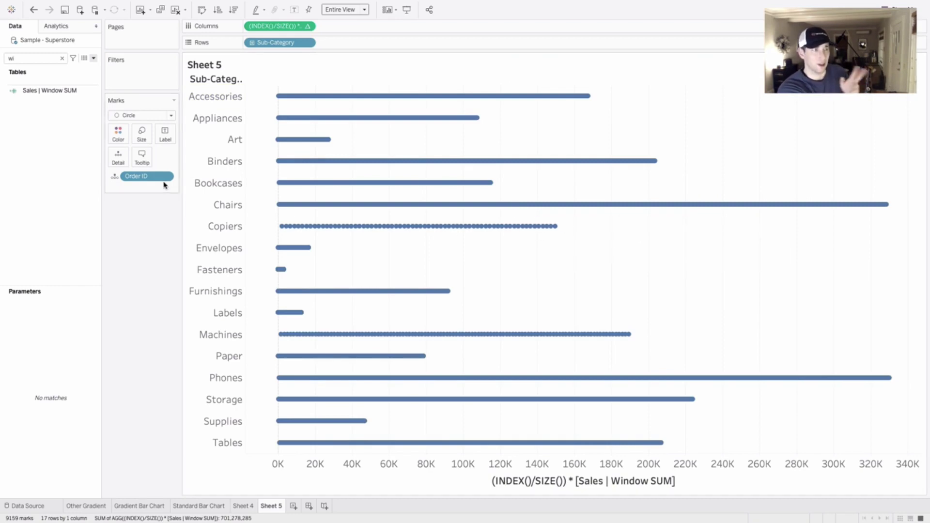
# Step: Switch the marks to Gantt Bar and select [Sales | Window SUM] in the Columns formula
pyautogui.click(133, 116)
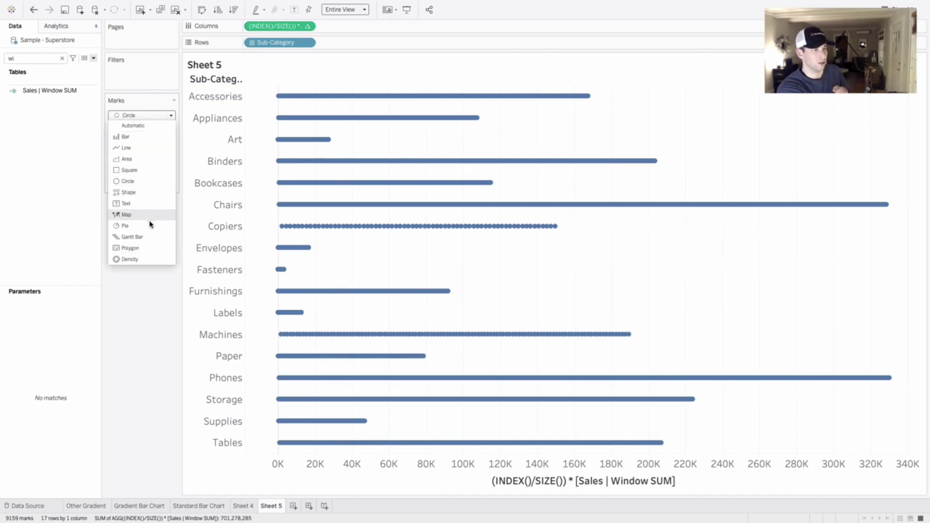
pyautogui.click(150, 238)
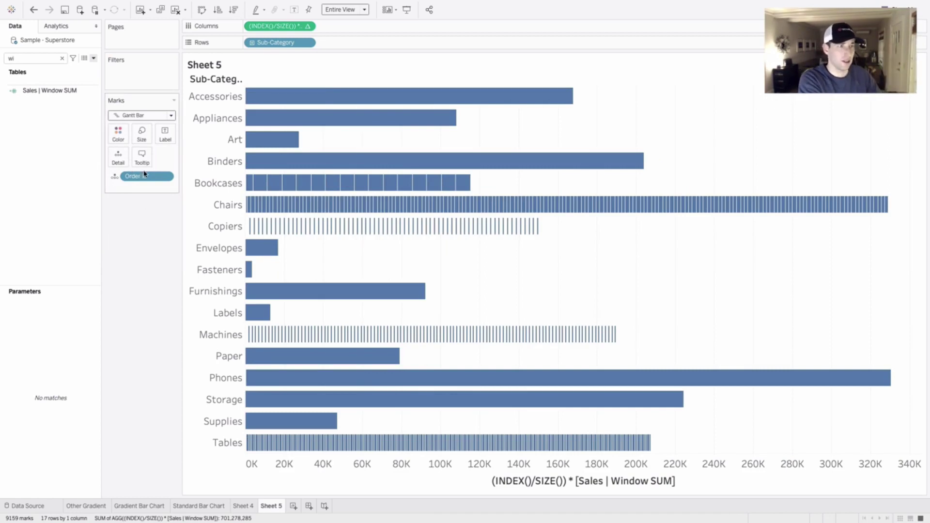
pyautogui.doubleClick(289, 25)
pyautogui.doubleClick(317, 25)
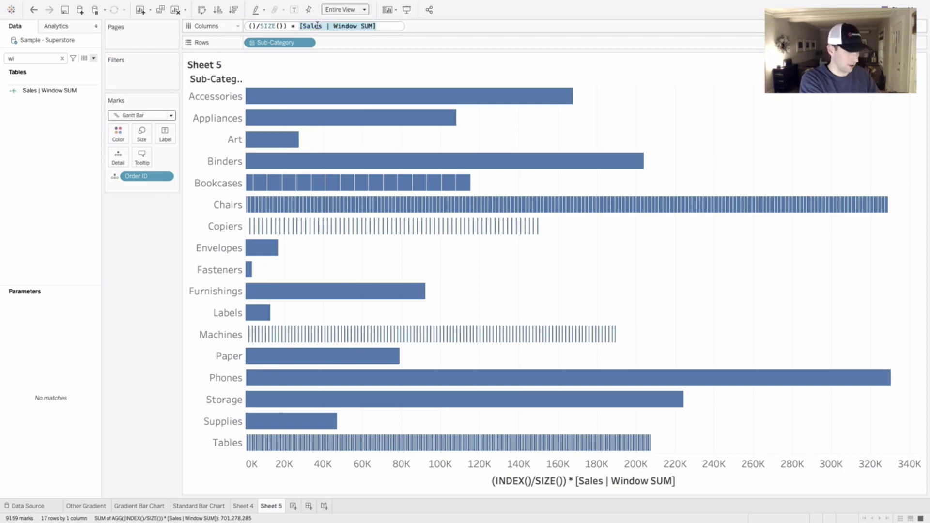
# Step: Create a -[Sales | Window SUM]/SIZE() calculation on the Marks card from the selected text
pyautogui.moveTo(317, 26); pyautogui.dragTo(143, 188)
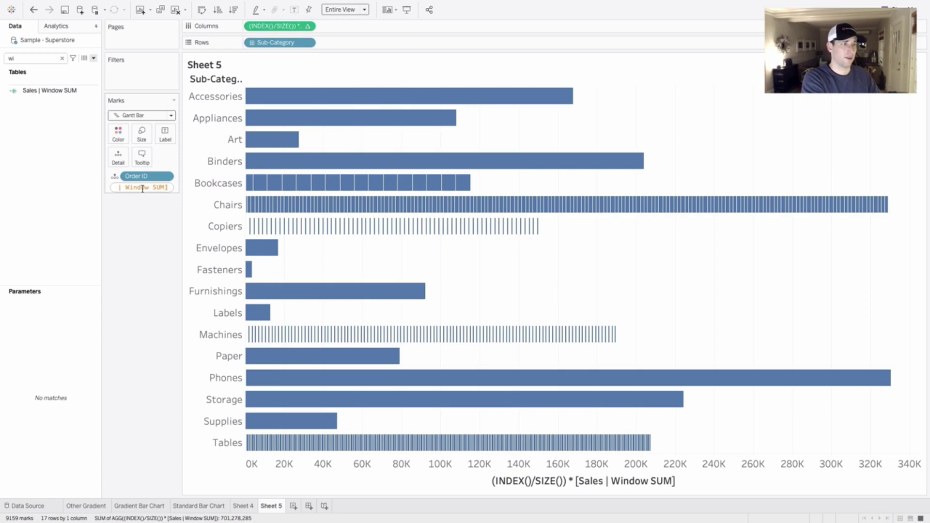
pyautogui.write('/SIZE()')
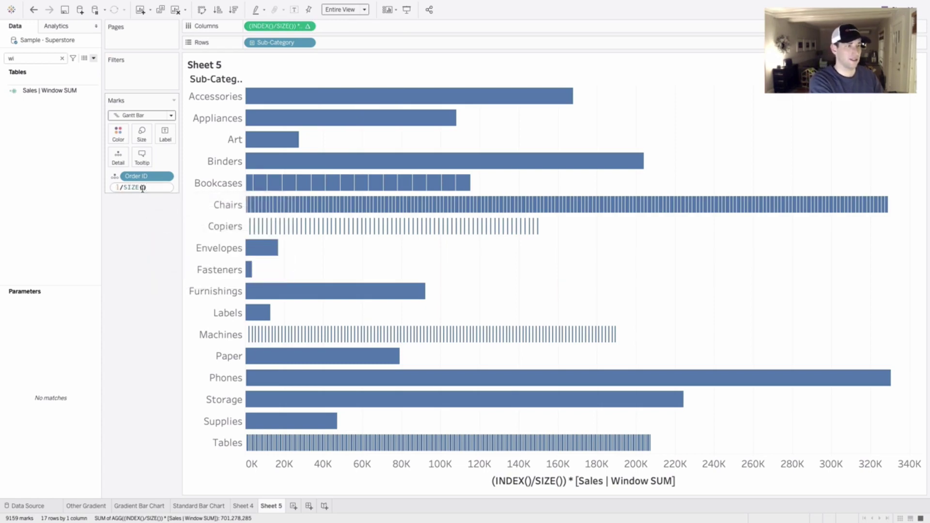
pyautogui.press('Return')
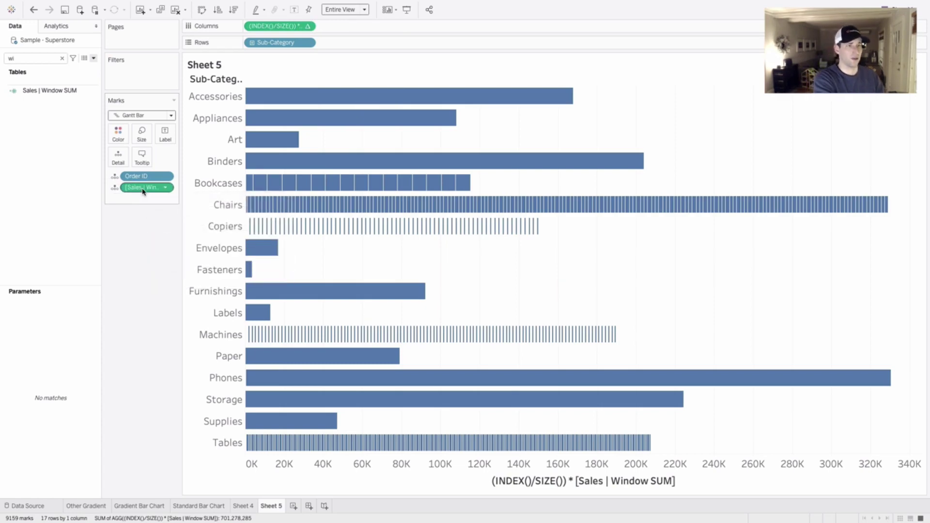
pyautogui.doubleClick(138, 190)
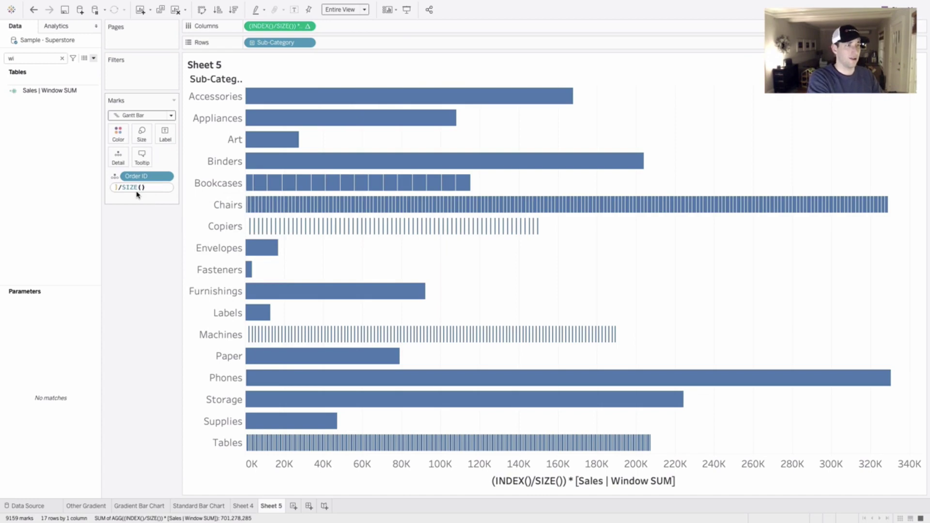
pyautogui.press('Home')
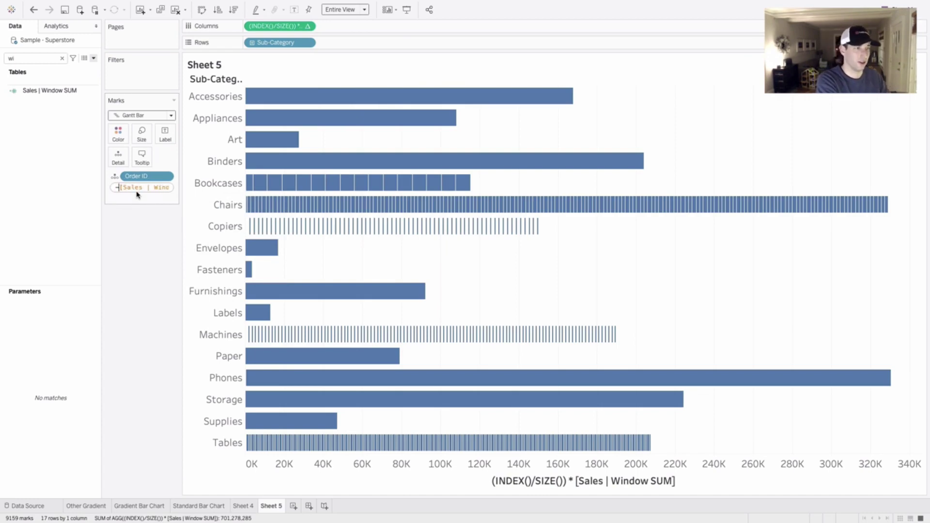
pyautogui.press('Return')
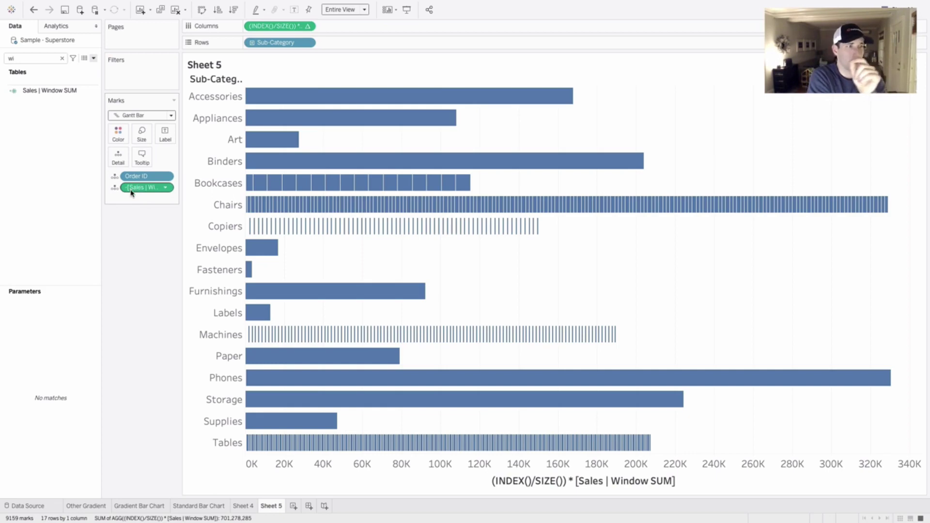
# Step: Put the new calculation on Size and set its table calculation to Specific Dimensions
pyautogui.moveTo(131, 192); pyautogui.dragTo(143, 140)
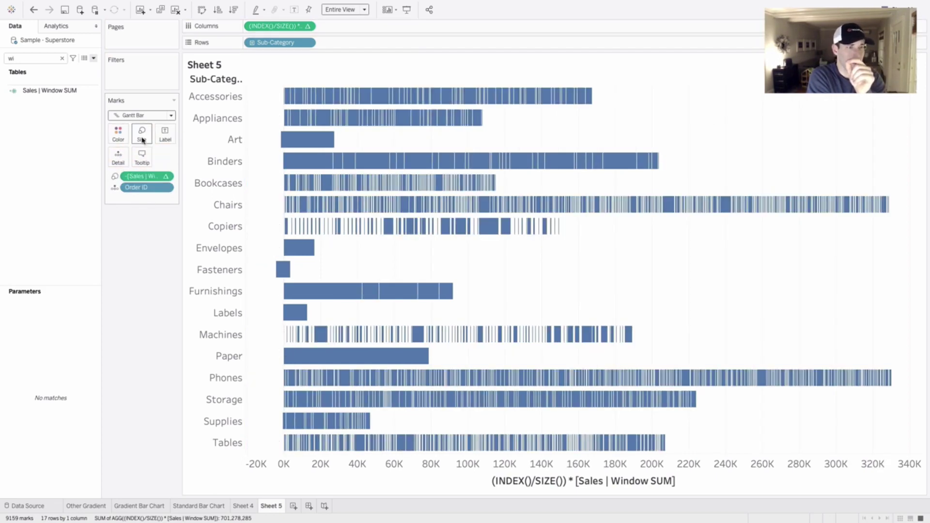
pyautogui.click(167, 178)
pyautogui.click(187, 260)
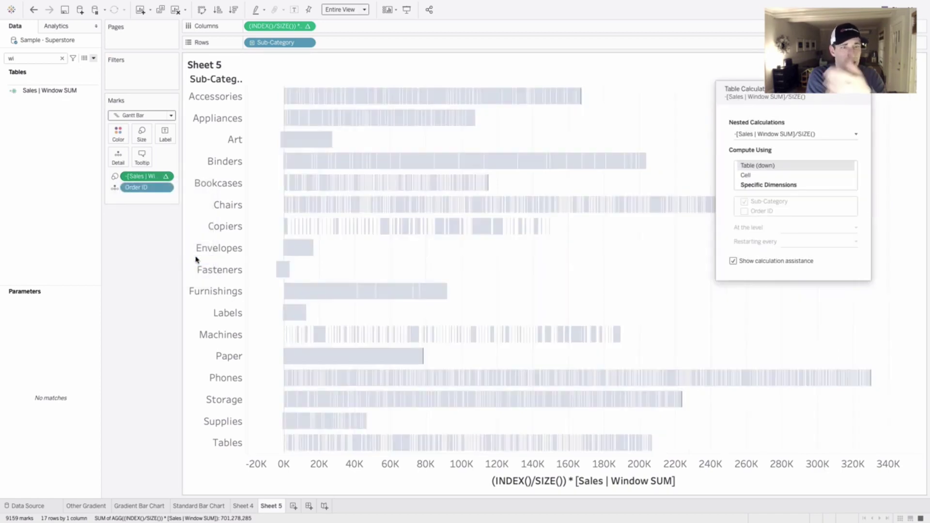
pyautogui.click(748, 186)
# Step: Compute nested Sales | Window SUM along Order ID and the size calculation along Sub-Category only
pyautogui.click(744, 212)
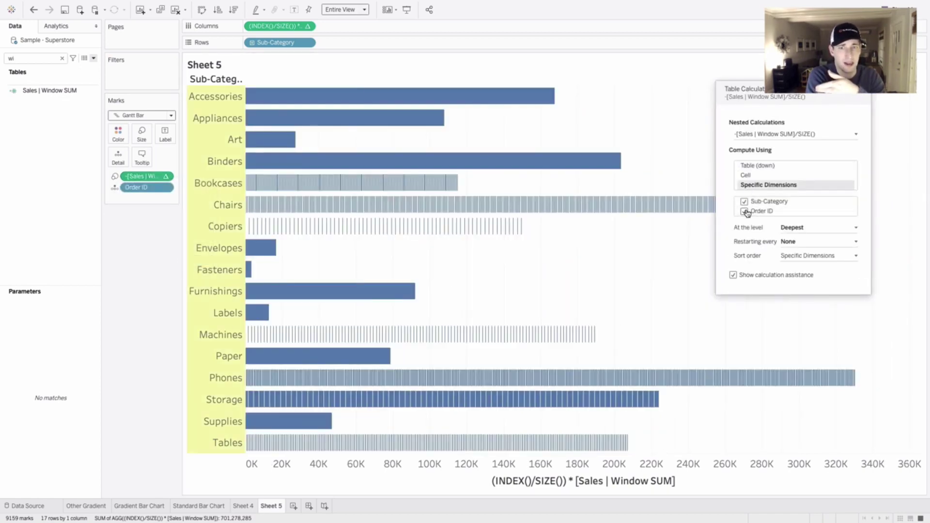
pyautogui.click(749, 134)
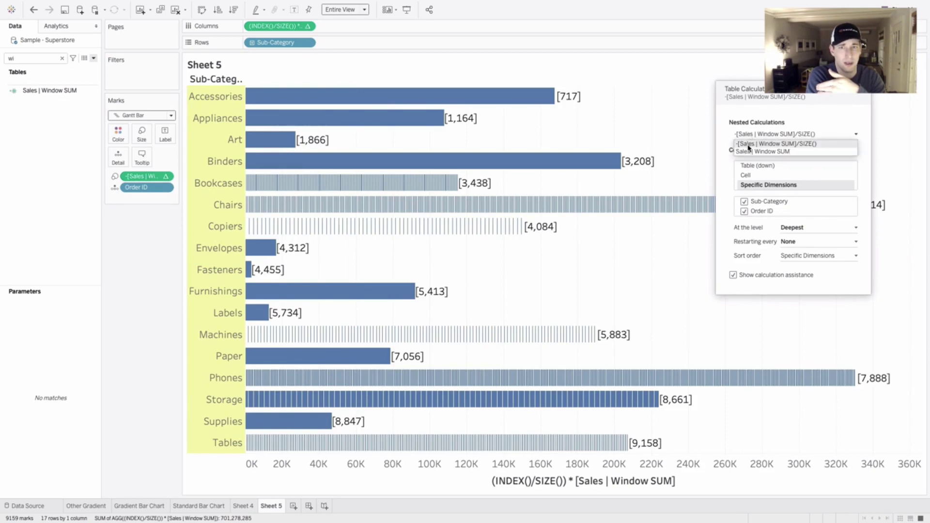
pyautogui.click(749, 151)
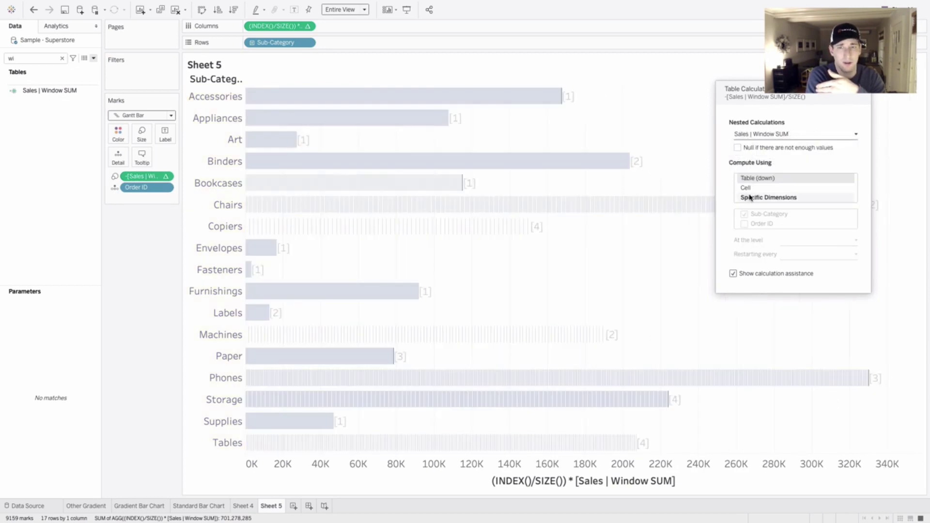
pyautogui.click(744, 224)
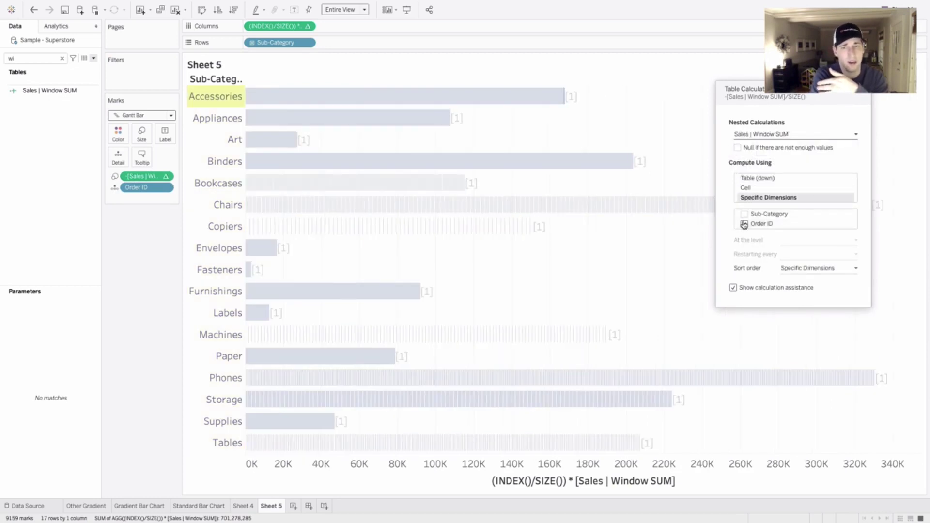
pyautogui.click(750, 135)
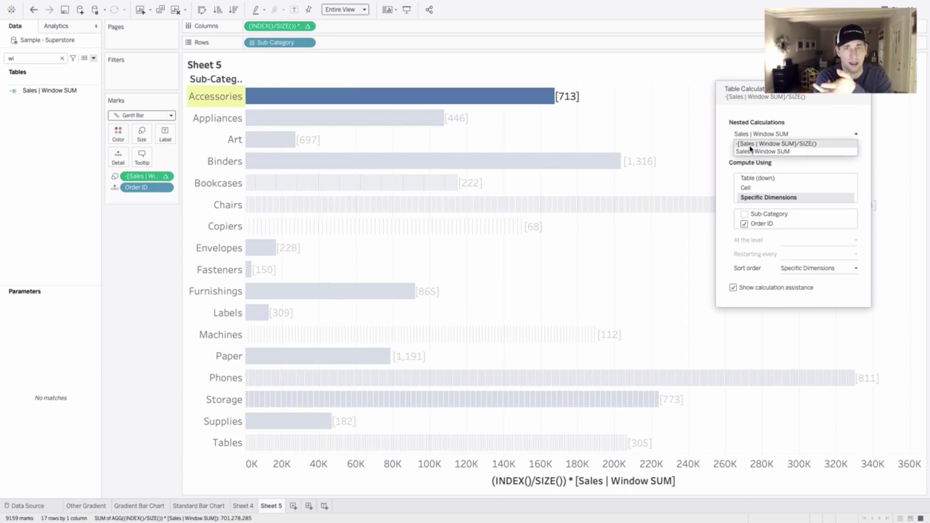
pyautogui.click(750, 144)
pyautogui.click(757, 202)
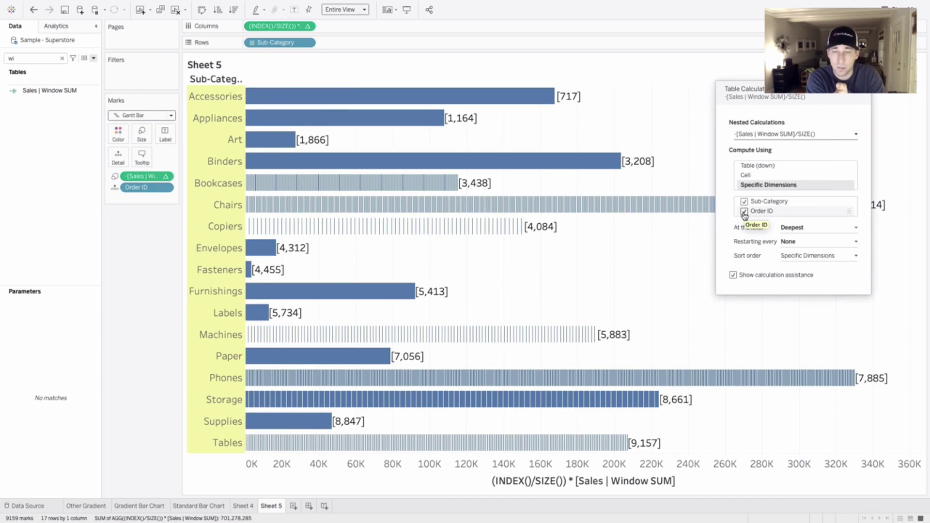
pyautogui.click(744, 212)
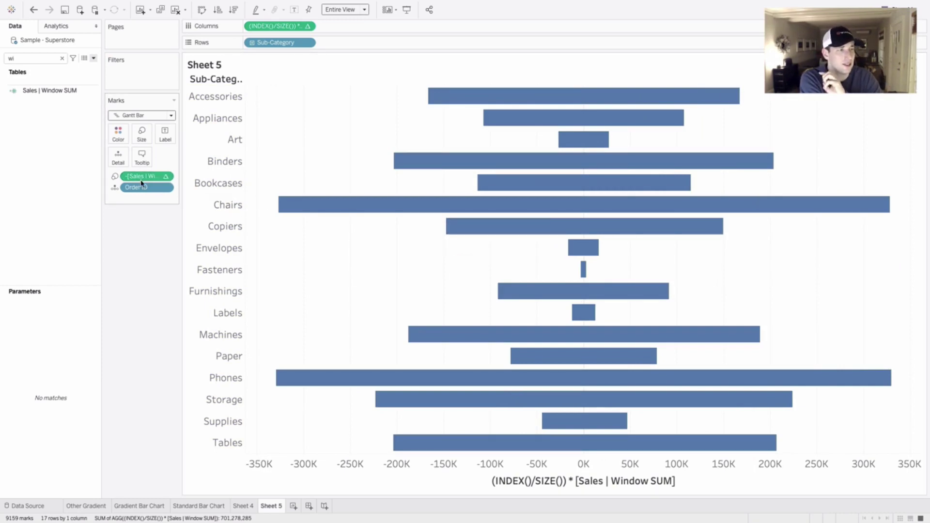
pyautogui.moveTo(668, 98)
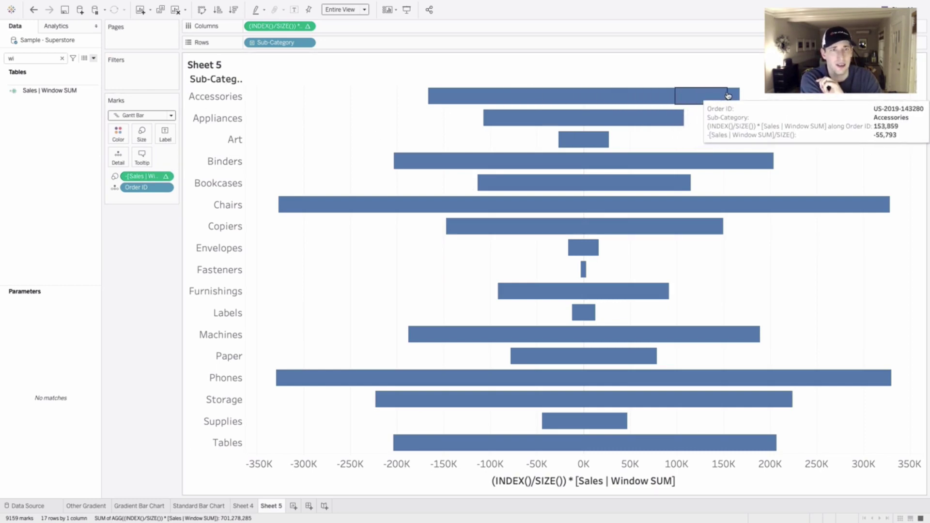
# Step: Switch the -[Sales | Window SUM]/SIZE() size calculation to compute along Order ID, not Sub-Category
pyautogui.click(165, 177)
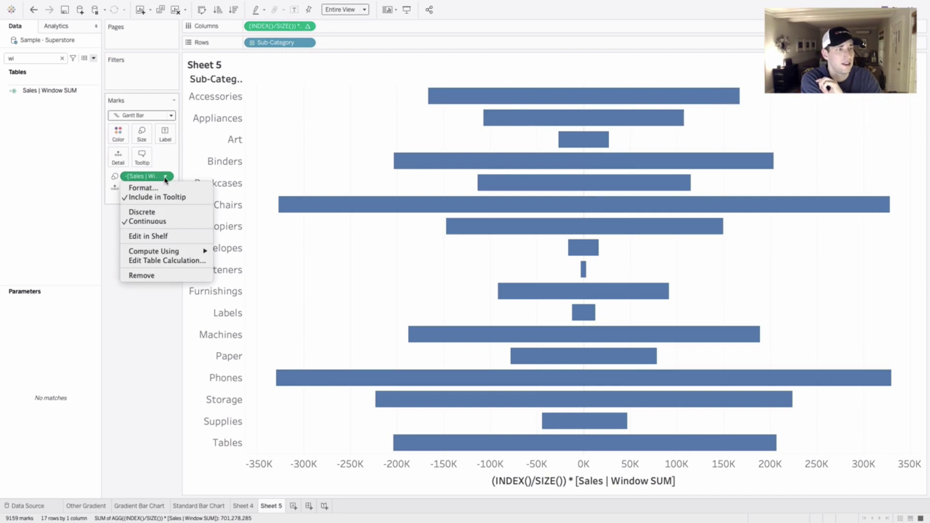
pyautogui.click(166, 260)
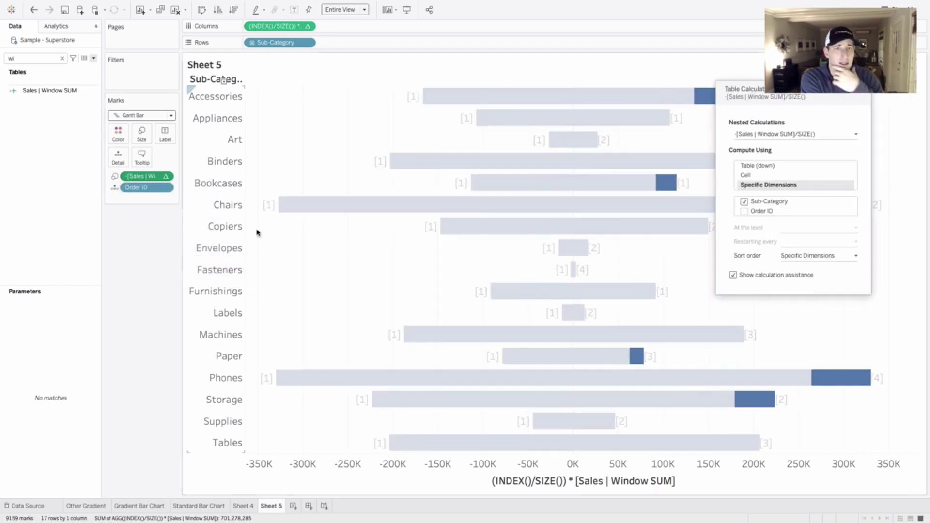
pyautogui.click(776, 135)
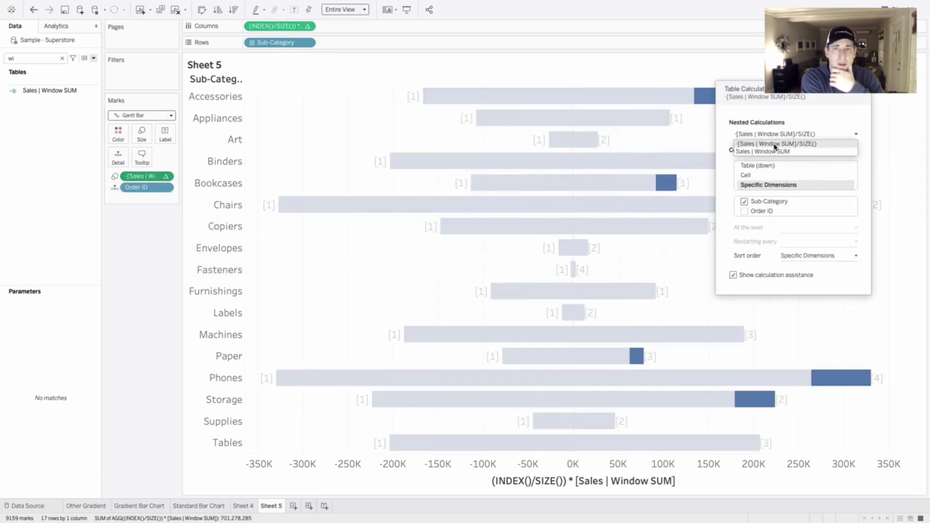
pyautogui.click(768, 151)
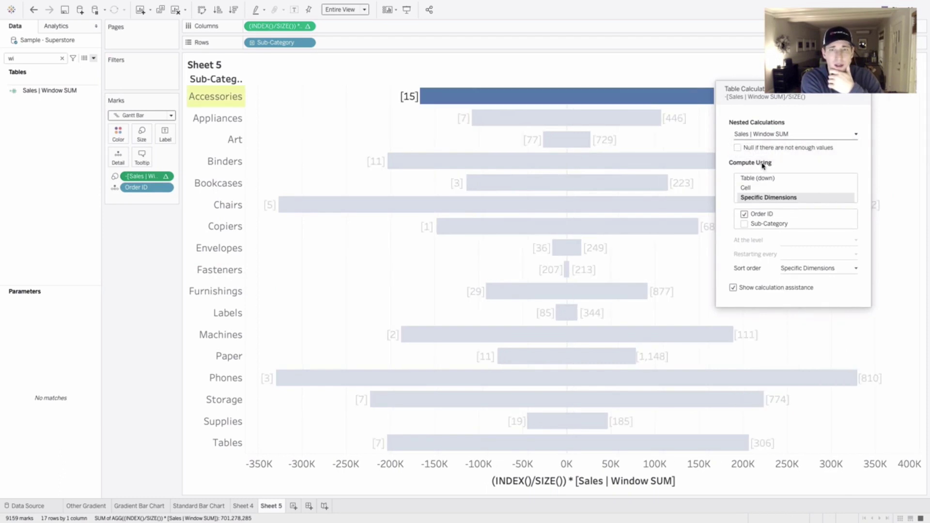
pyautogui.click(748, 134)
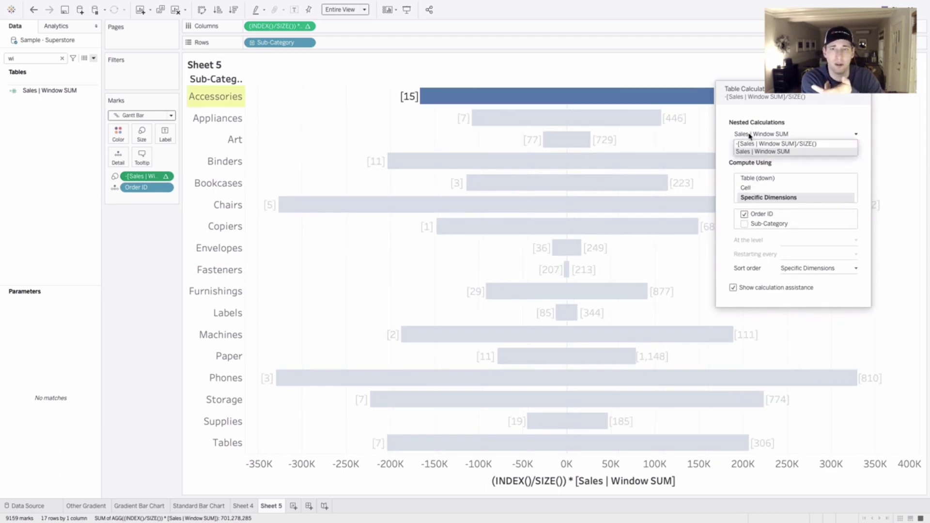
pyautogui.click(749, 144)
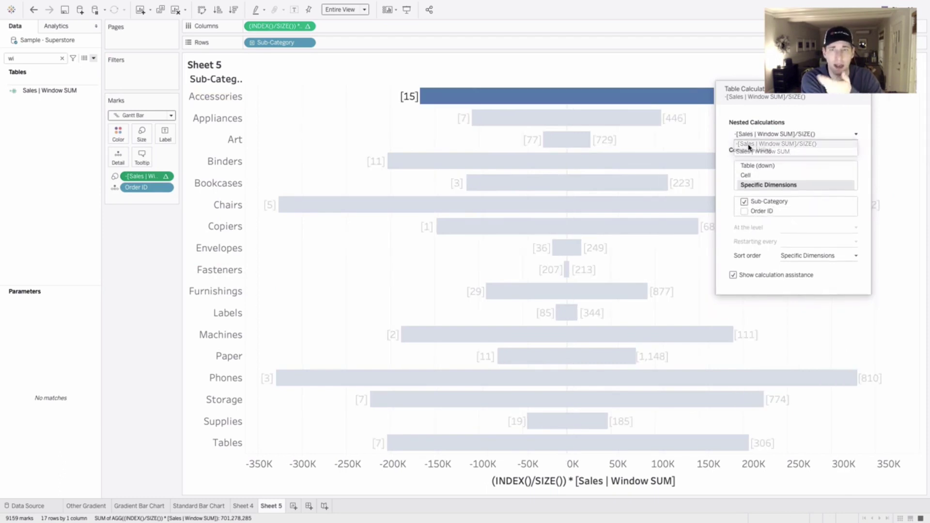
pyautogui.click(744, 202)
pyautogui.click(745, 212)
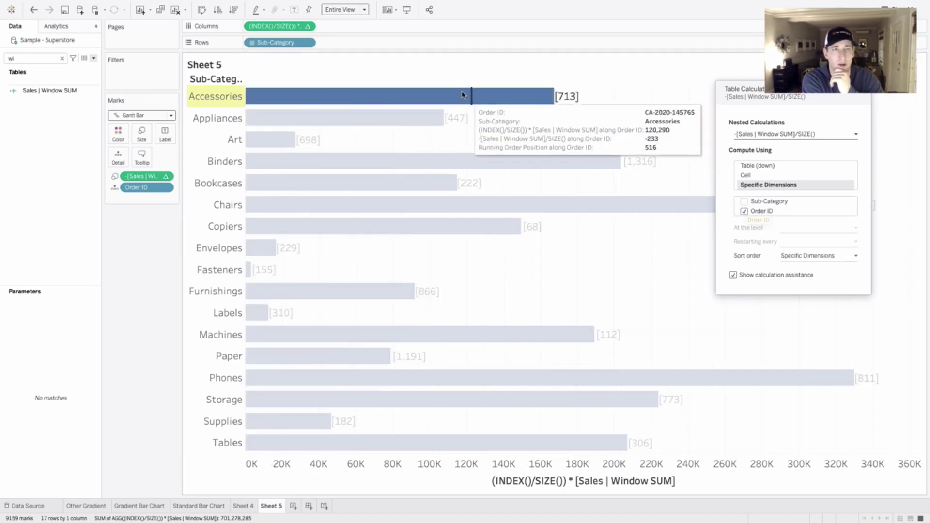
pyautogui.click(602, 282)
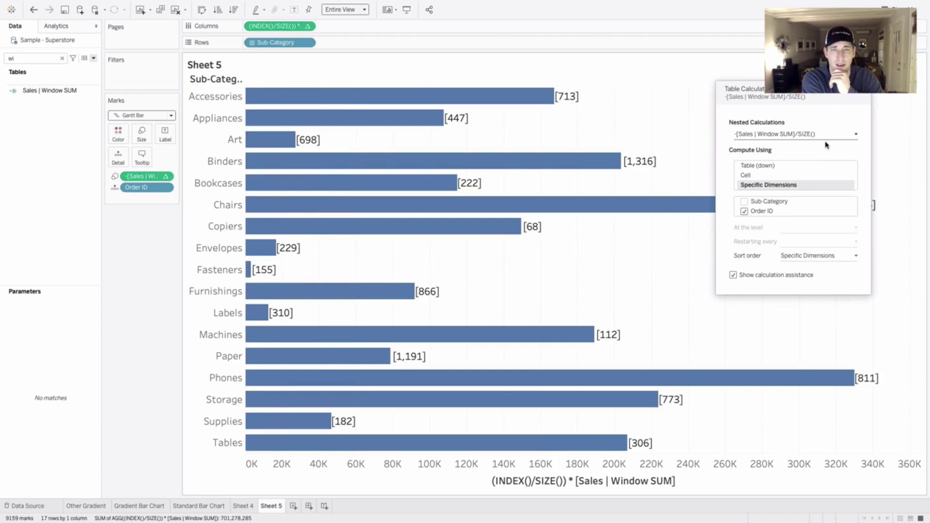
# Step: Colour the Gantt bars by the INDEX()/SIZE() * Sales calculation, giving a light-to-dark blue gradient
pyautogui.click(864, 93)
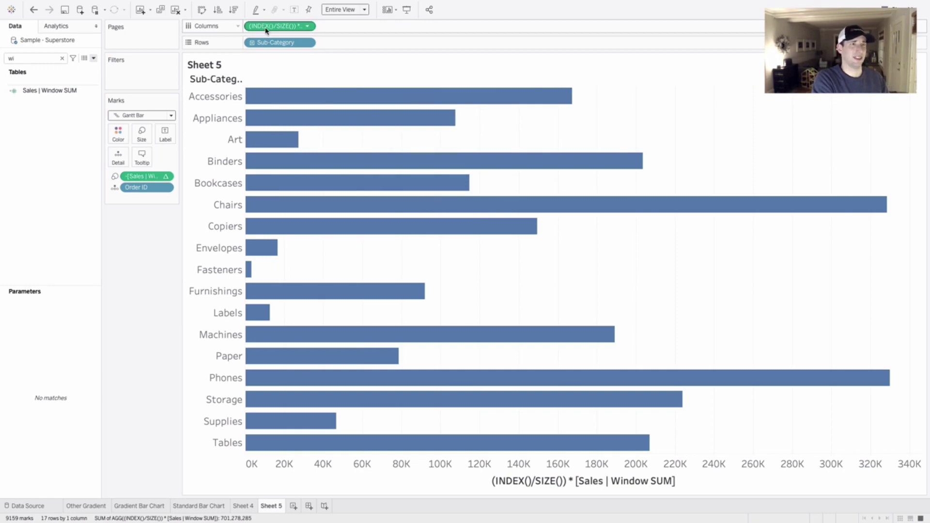
pyautogui.moveTo(265, 31)
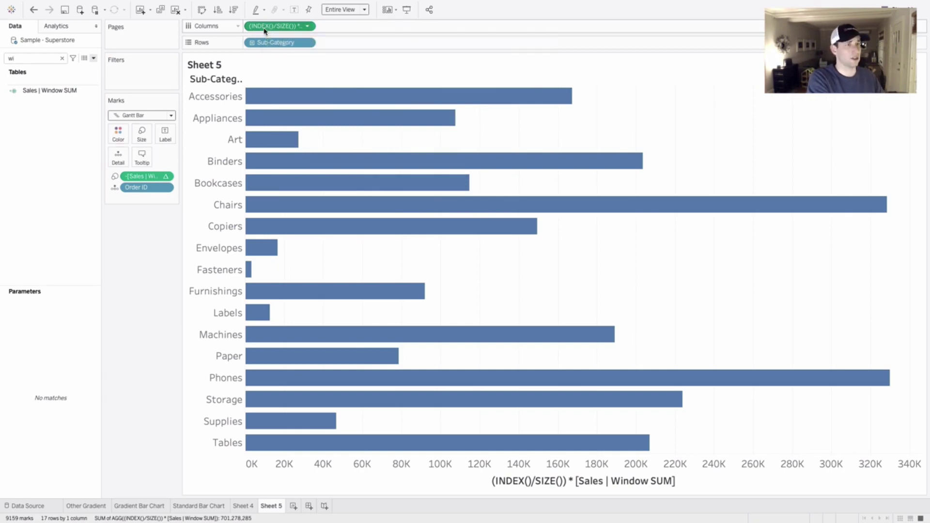
pyautogui.moveTo(265, 29); pyautogui.dragTo(113, 138)
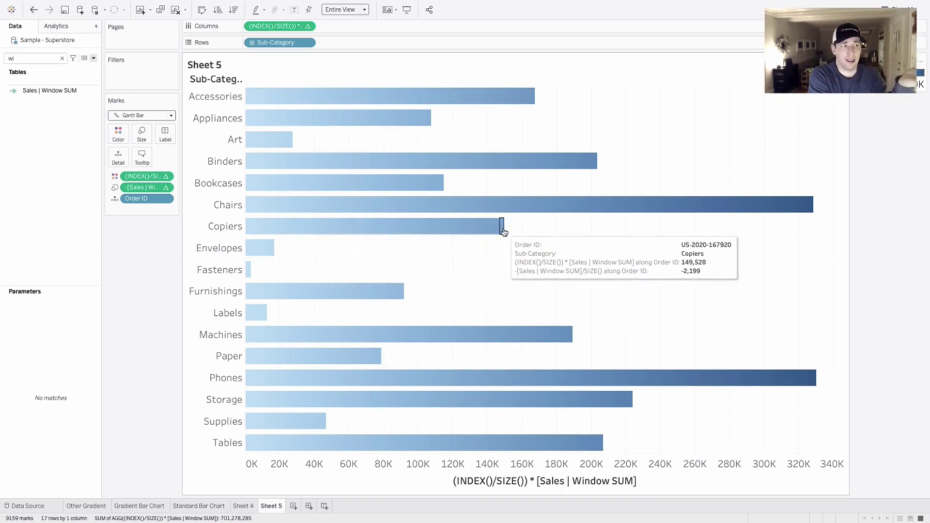
# Step: Create the ad-hoc calculation IF INDEX() = SIZE() THEN WINDOW_SUM(SUM([Sales])) END and use it as the label
pyautogui.doubleClick(143, 210)
pyautogui.write('IF')
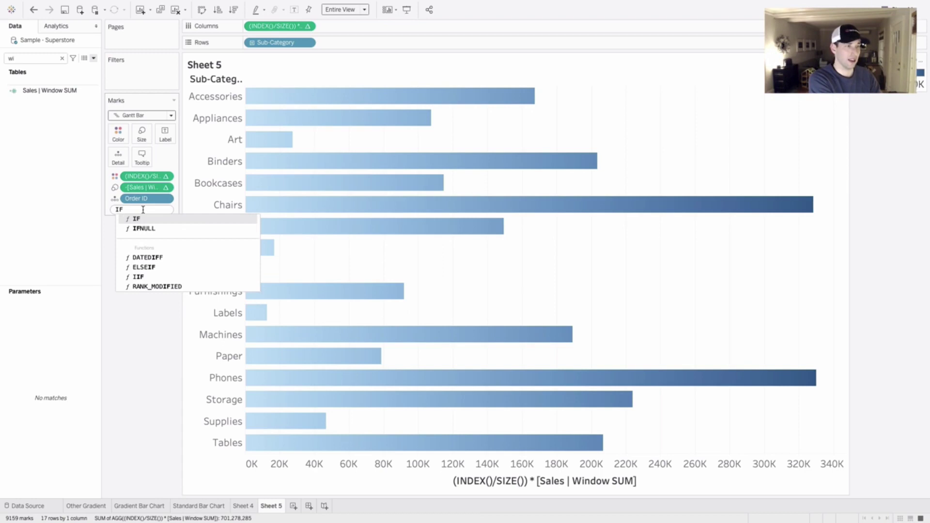
pyautogui.write(' INDEX() =')
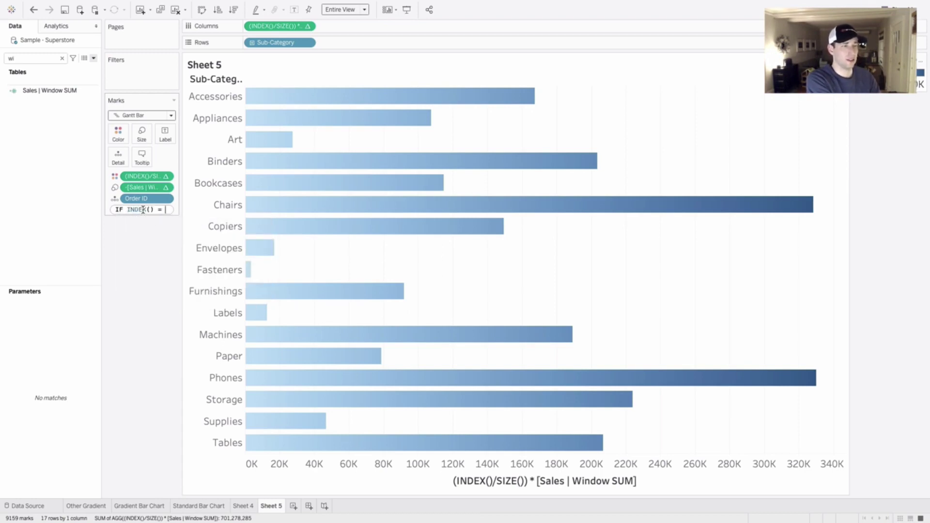
pyautogui.write(' SIZE(')
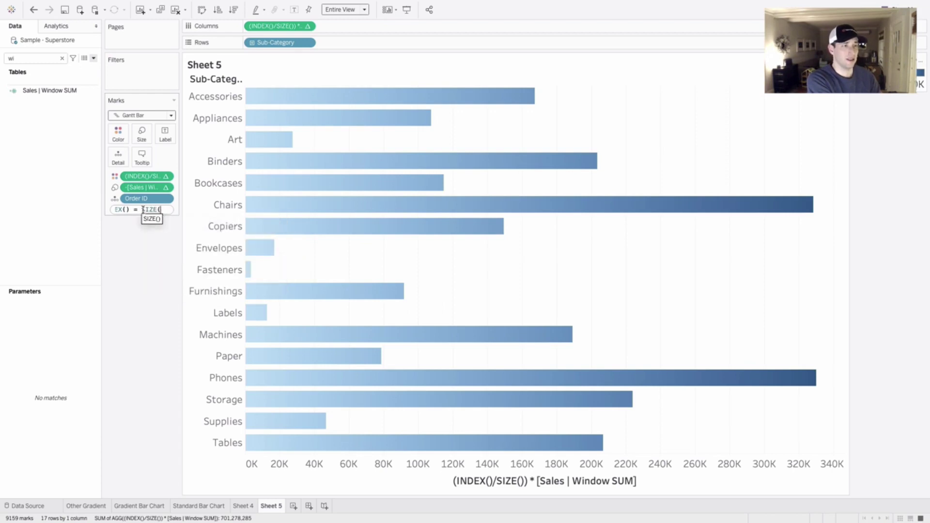
pyautogui.write(')')
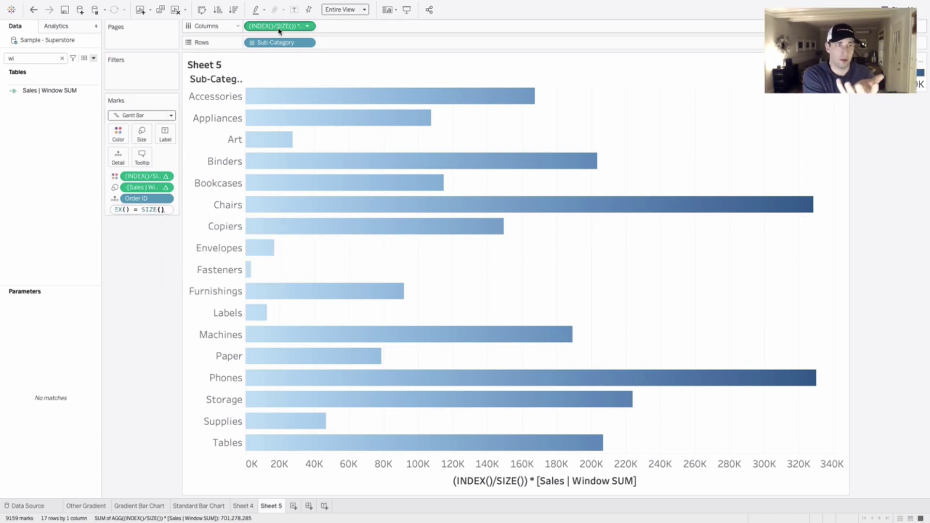
pyautogui.moveTo(535, 104)
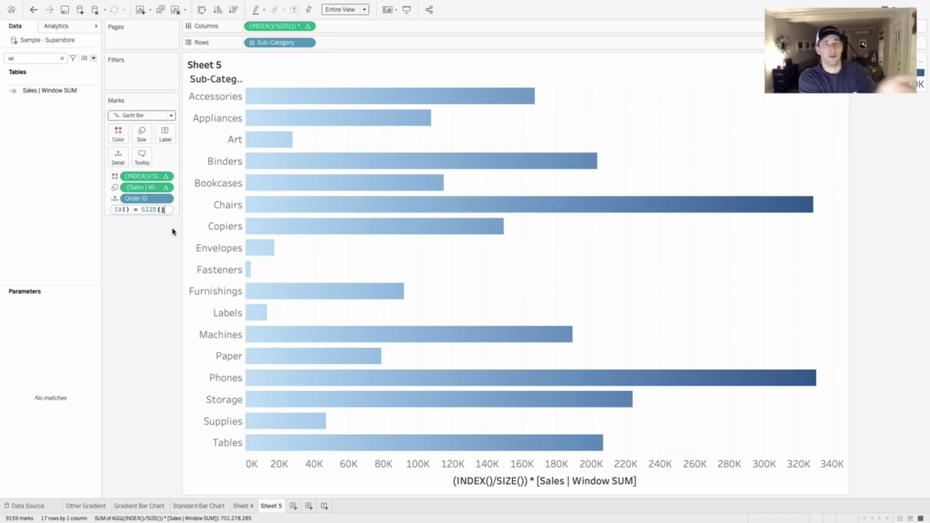
pyautogui.write('THEN')
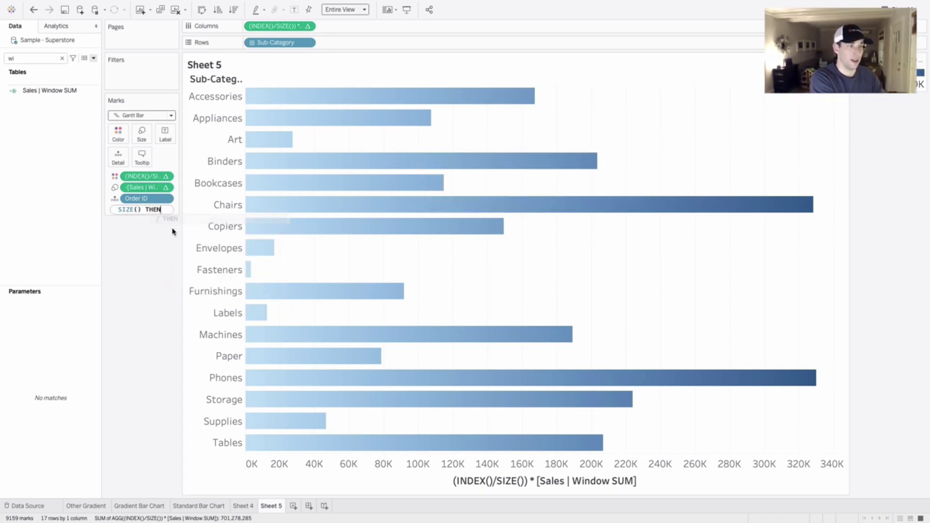
pyautogui.write(' WINDOW_SUM')
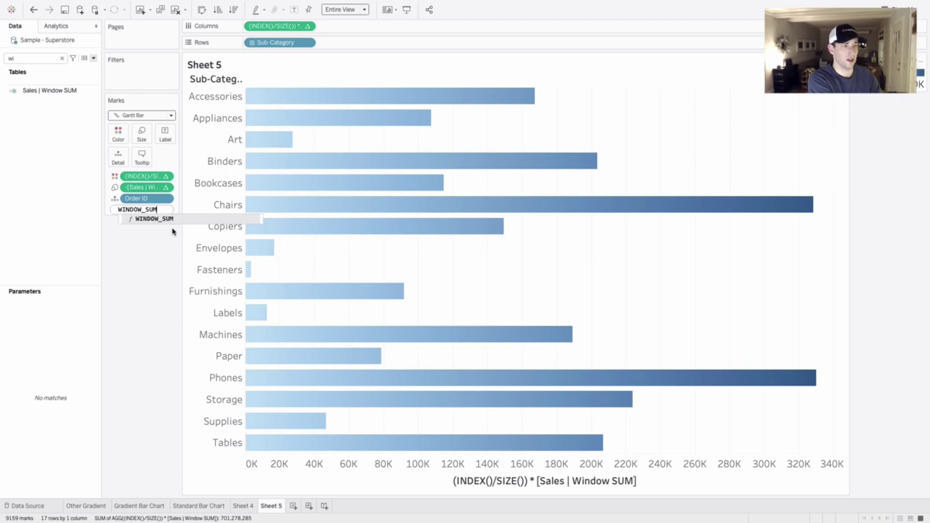
pyautogui.write('(SUM(Sales])) END')
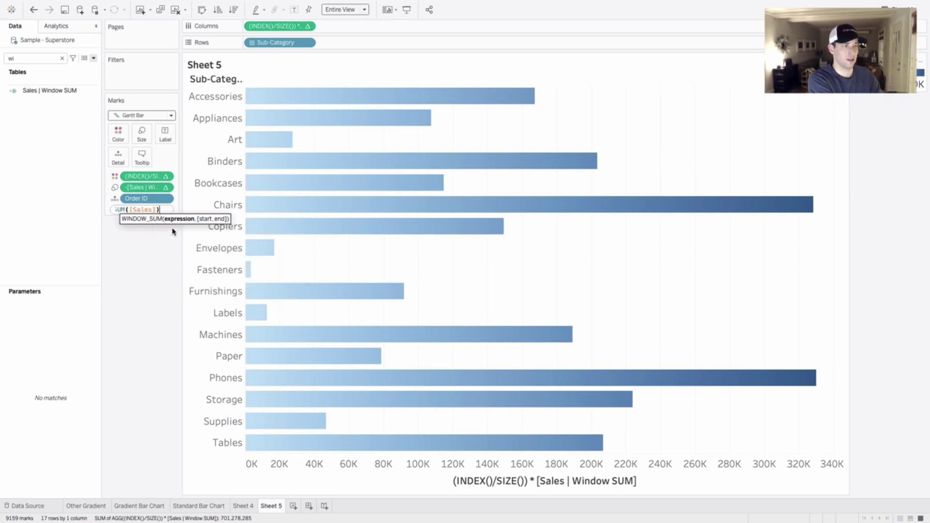
pyautogui.press('Return')
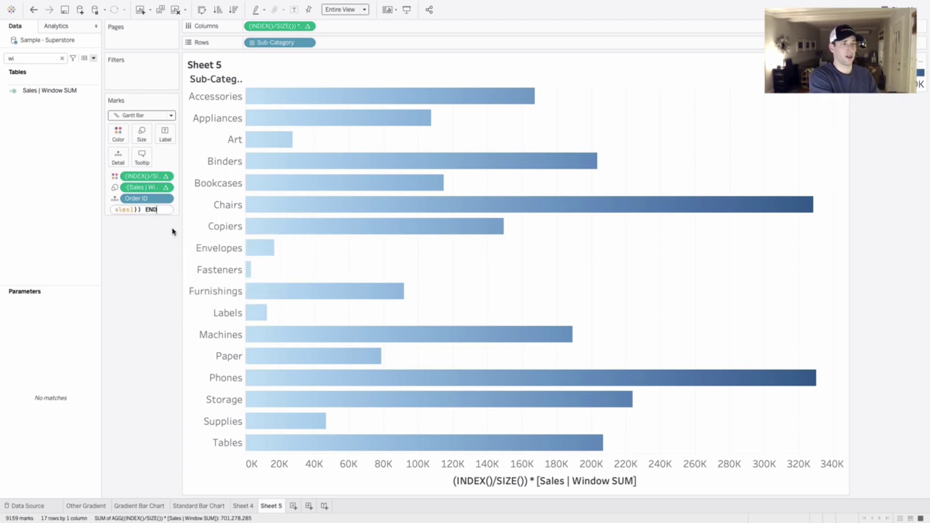
pyautogui.moveTo(132, 213); pyautogui.dragTo(166, 140)
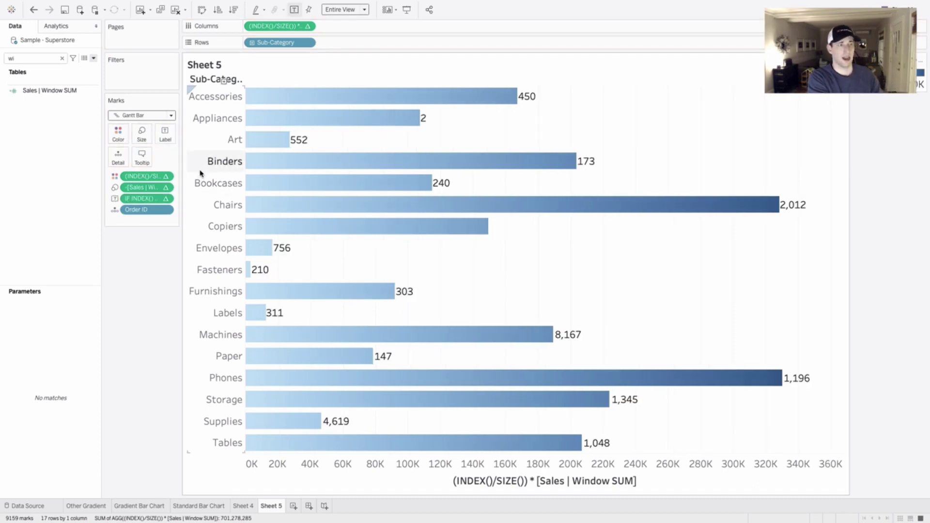
# Step: Compute the label calculation along Order ID instead of Sub-Category, so Phones shows 330,007
pyautogui.click(167, 188)
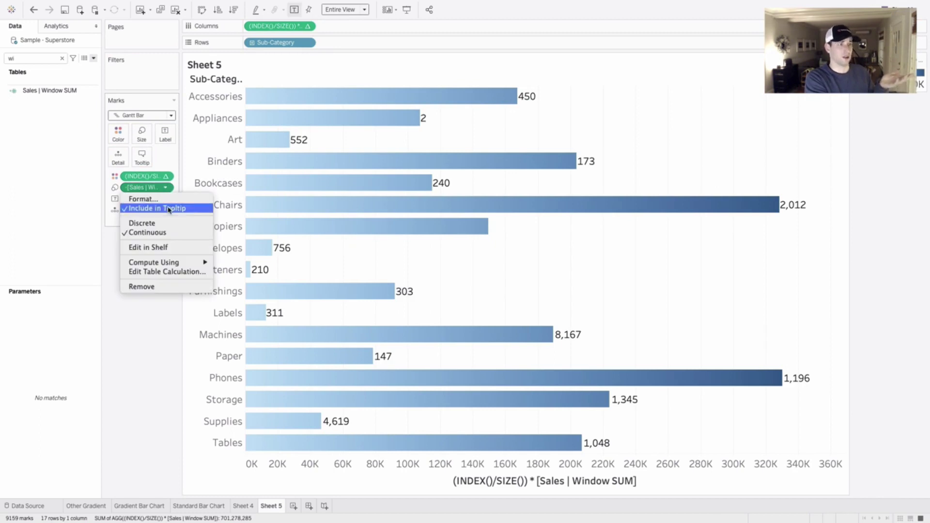
pyautogui.click(167, 207)
pyautogui.click(167, 200)
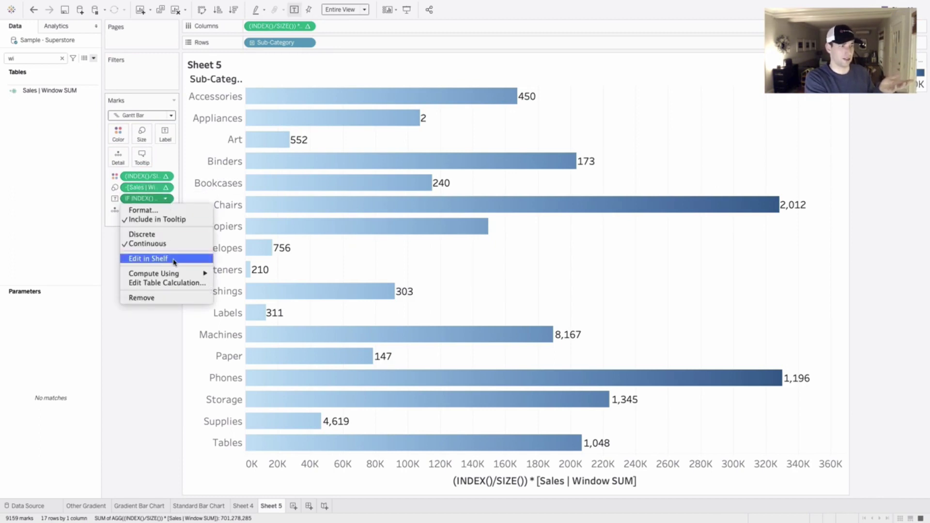
pyautogui.click(170, 283)
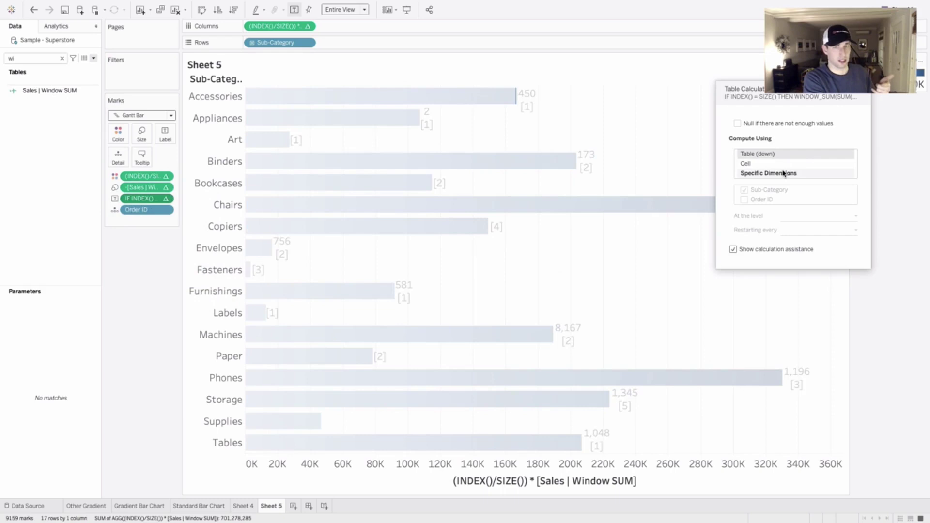
pyautogui.click(781, 173)
pyautogui.click(778, 190)
pyautogui.click(762, 199)
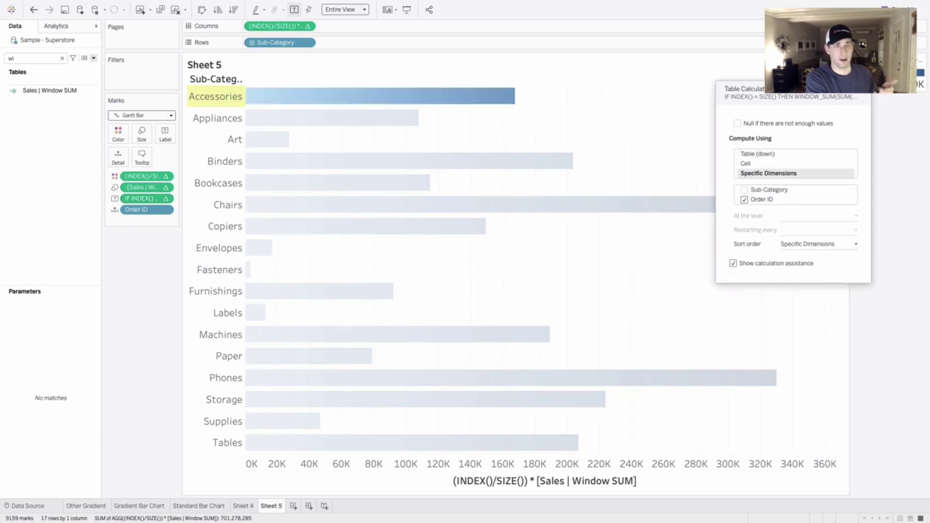
pyautogui.click(865, 93)
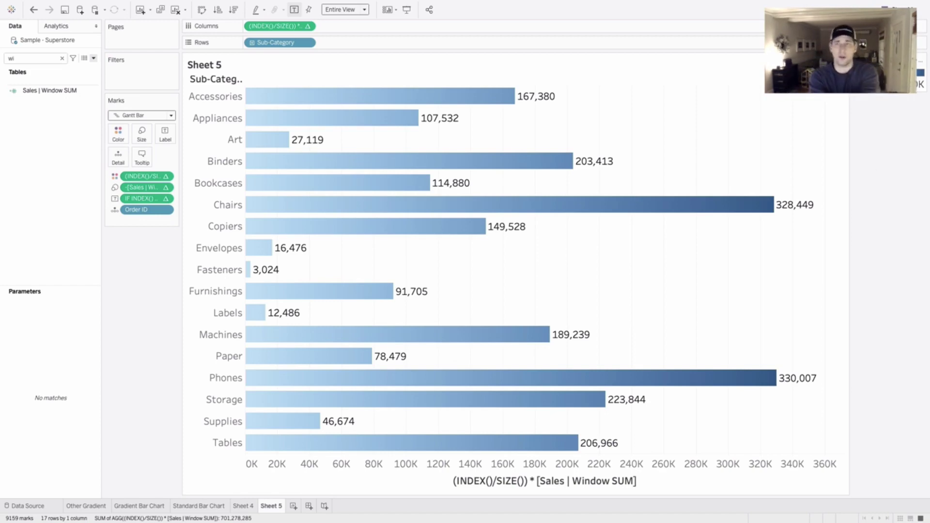
# Step: Try the Gold-Purple Diverging palette on the bar gradient
pyautogui.doubleClick(872, 73)
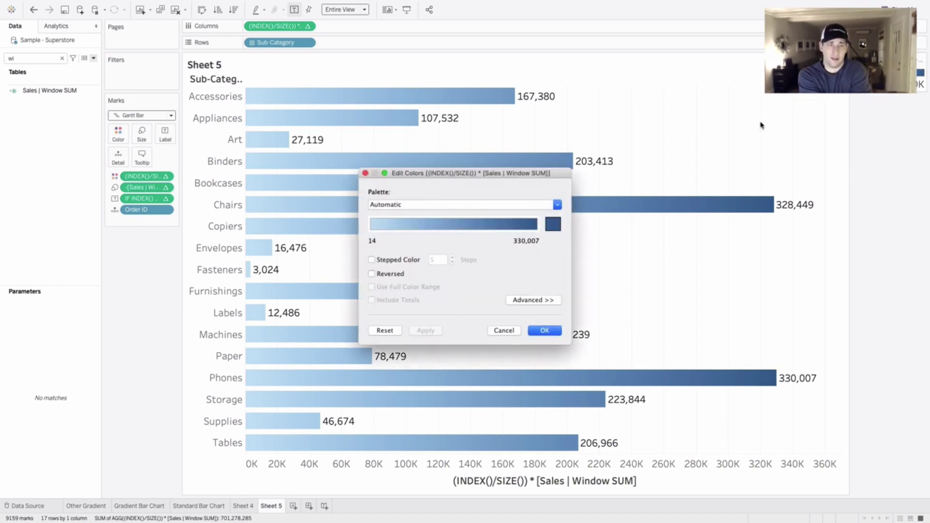
pyautogui.click(455, 211)
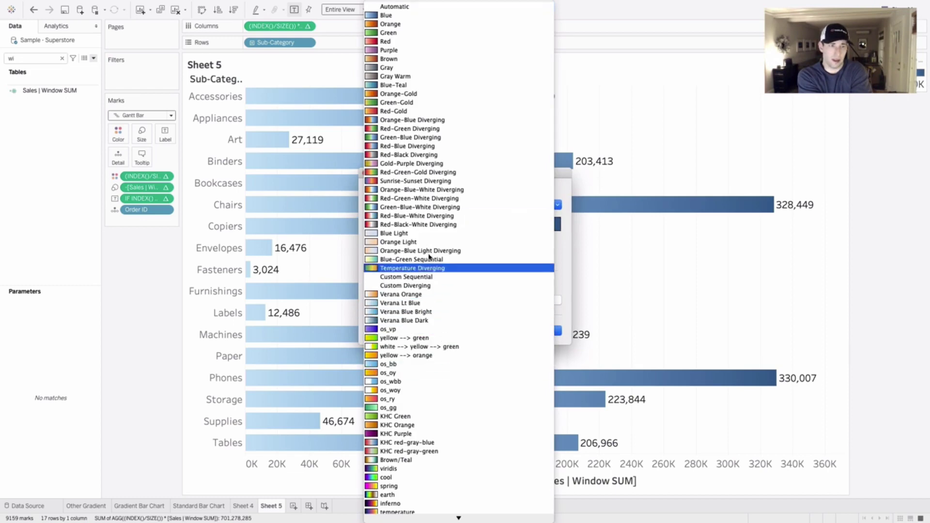
pyautogui.click(429, 164)
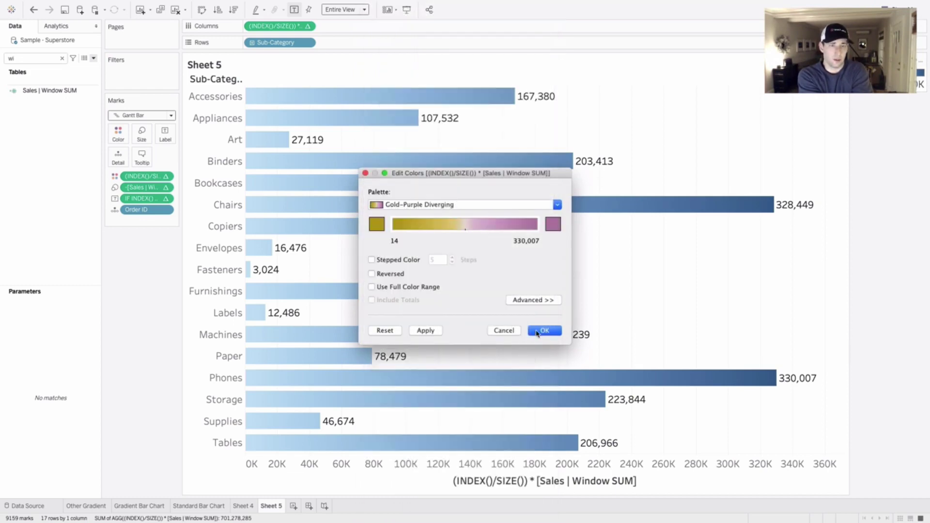
pyautogui.click(426, 331)
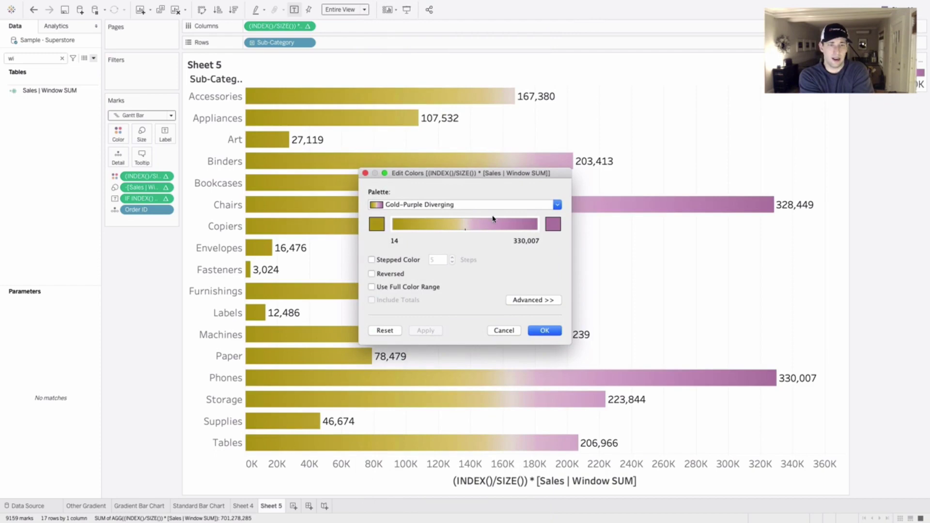
# Step: Switch the bar gradient to the Purple palette and confirm
pyautogui.click(469, 204)
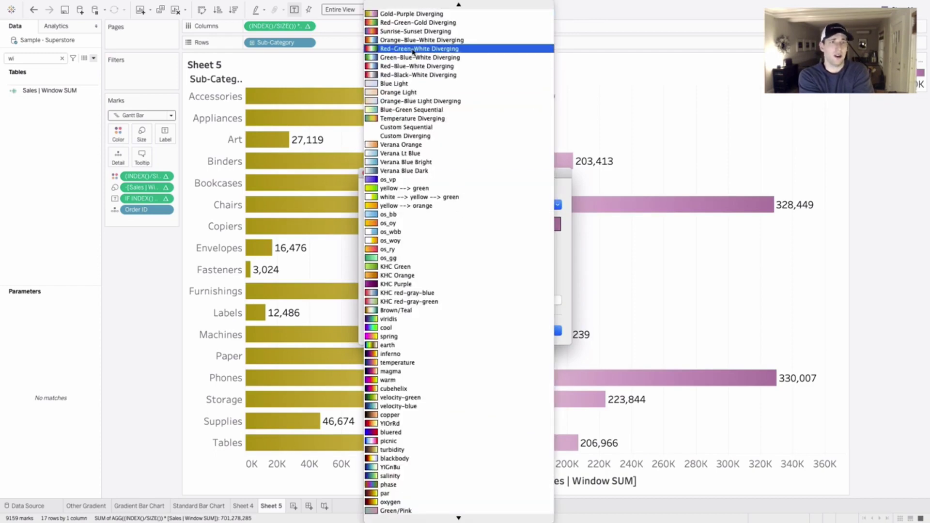
pyautogui.scroll(5, 412, 52)
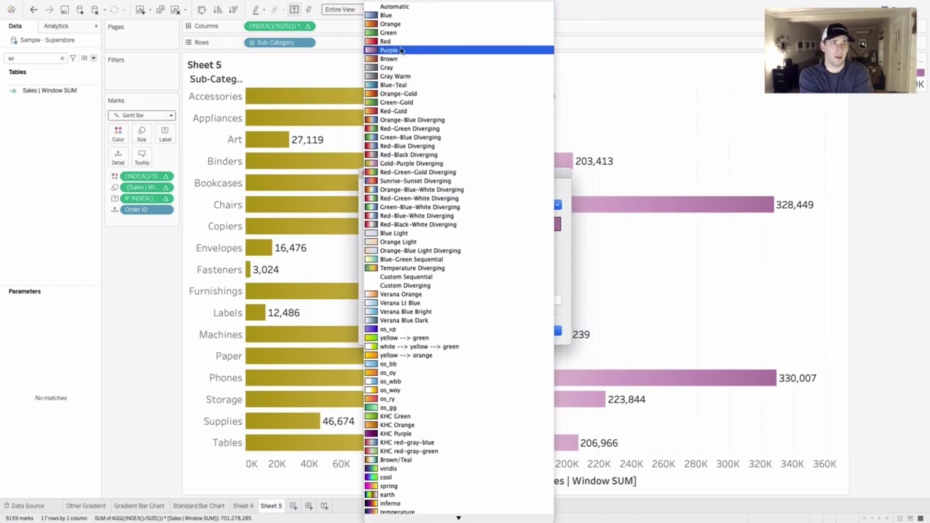
pyautogui.click(401, 51)
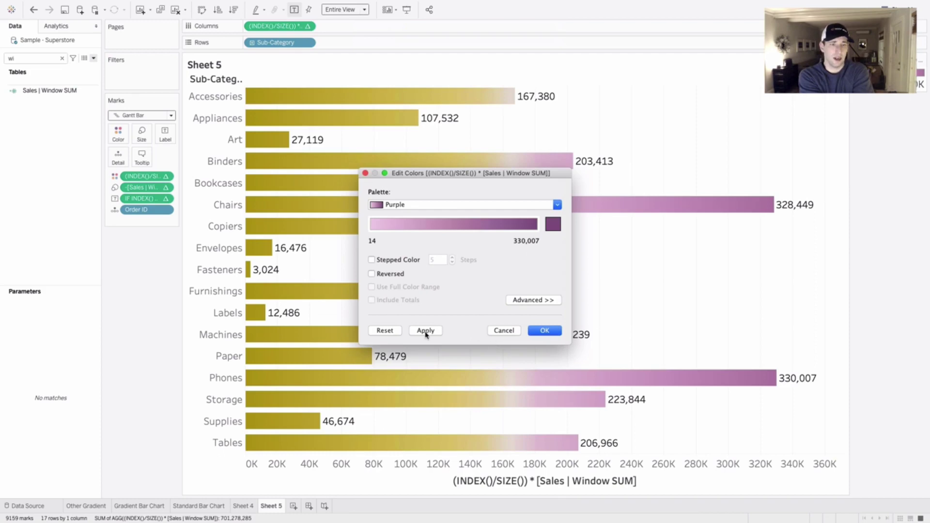
pyautogui.click(426, 331)
pyautogui.click(544, 331)
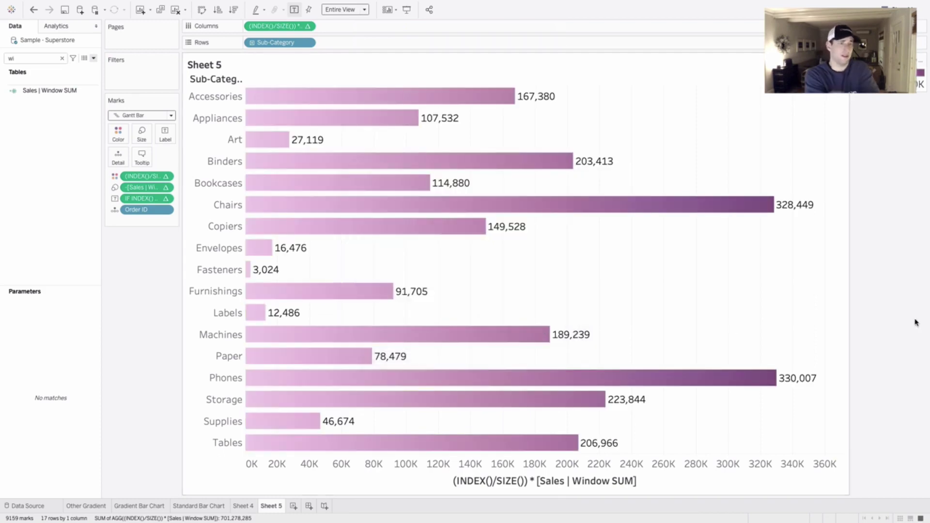